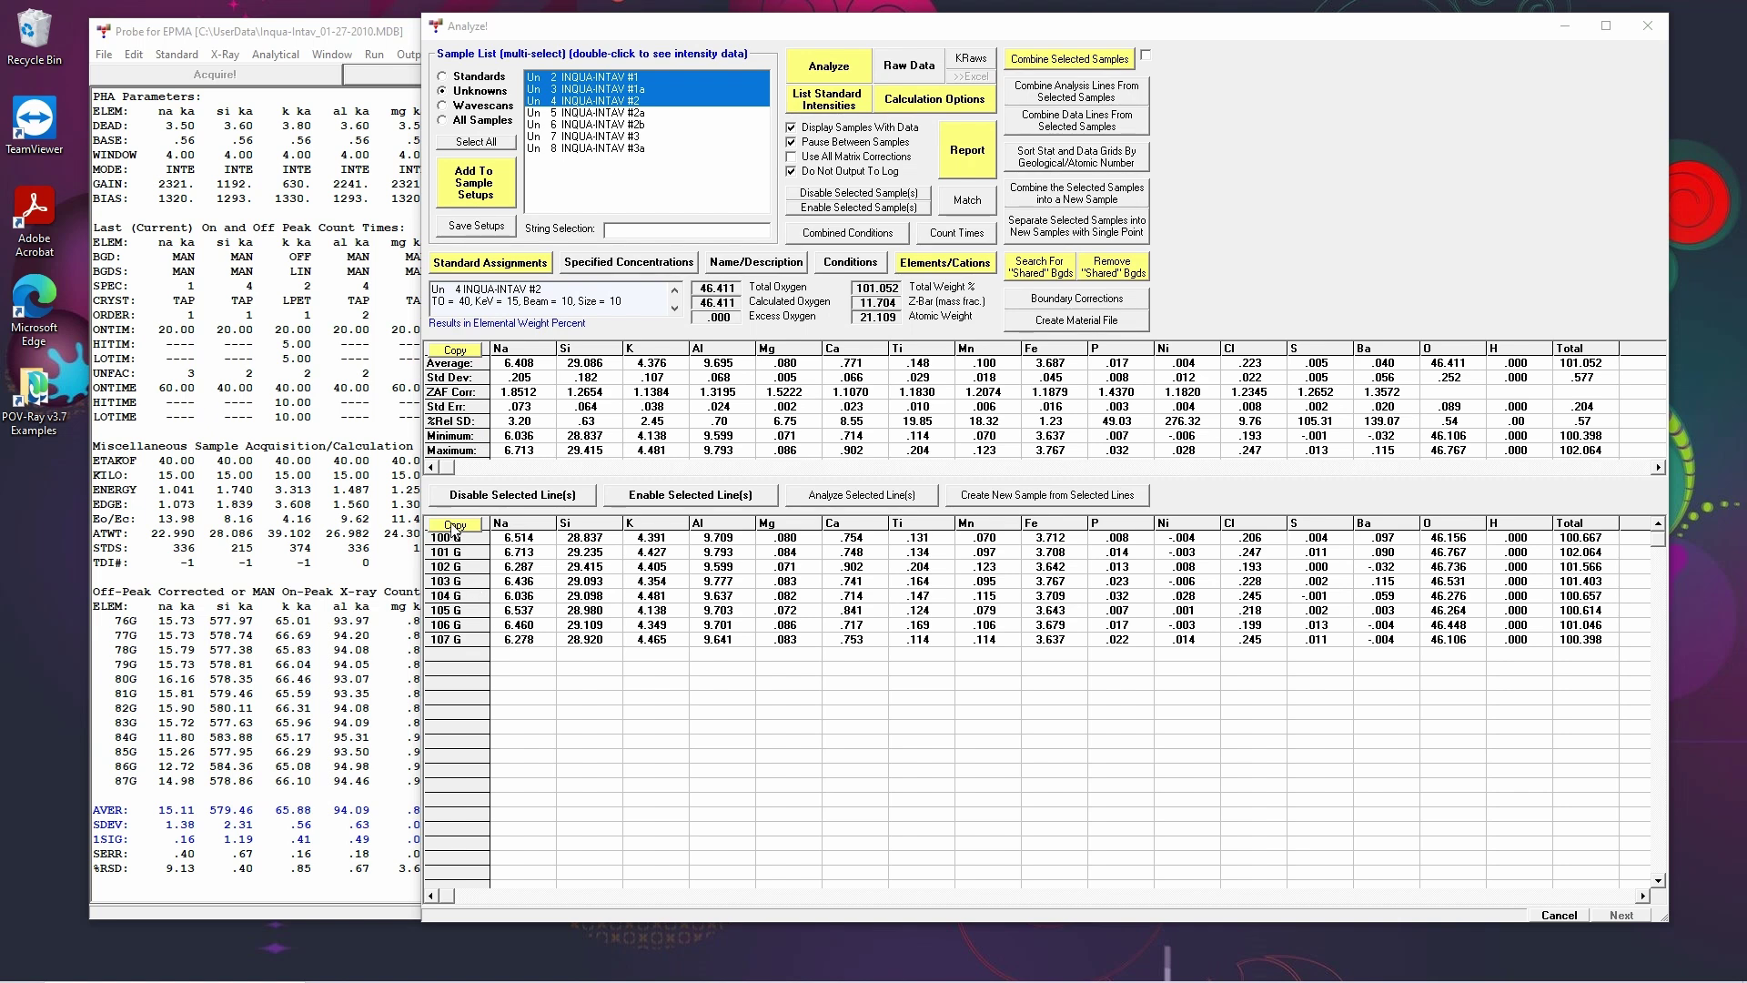
# Step: Copy the per-line weight-percent results for lines 100 G–107 G of INQUA-INTAV #2
pyautogui.click(462, 527)
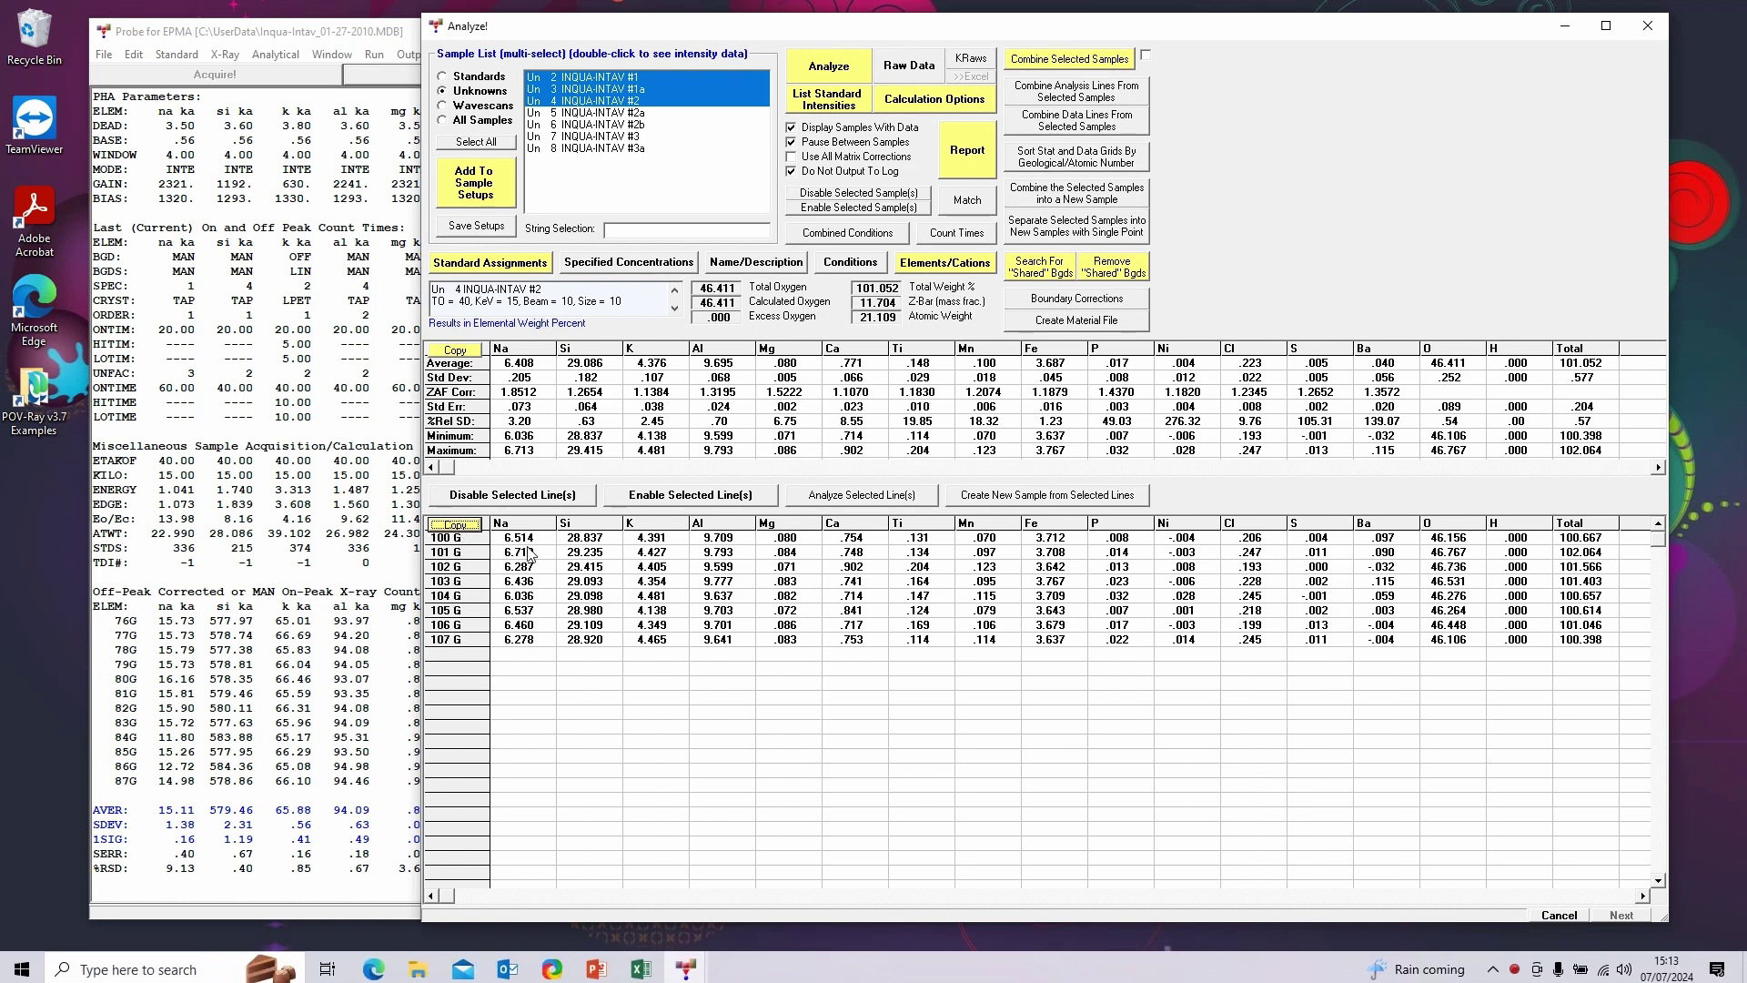
# Step: Paste the per-point results into cell A1 of Sheet1 in a blank Excel workbook
pyautogui.click(461, 534)
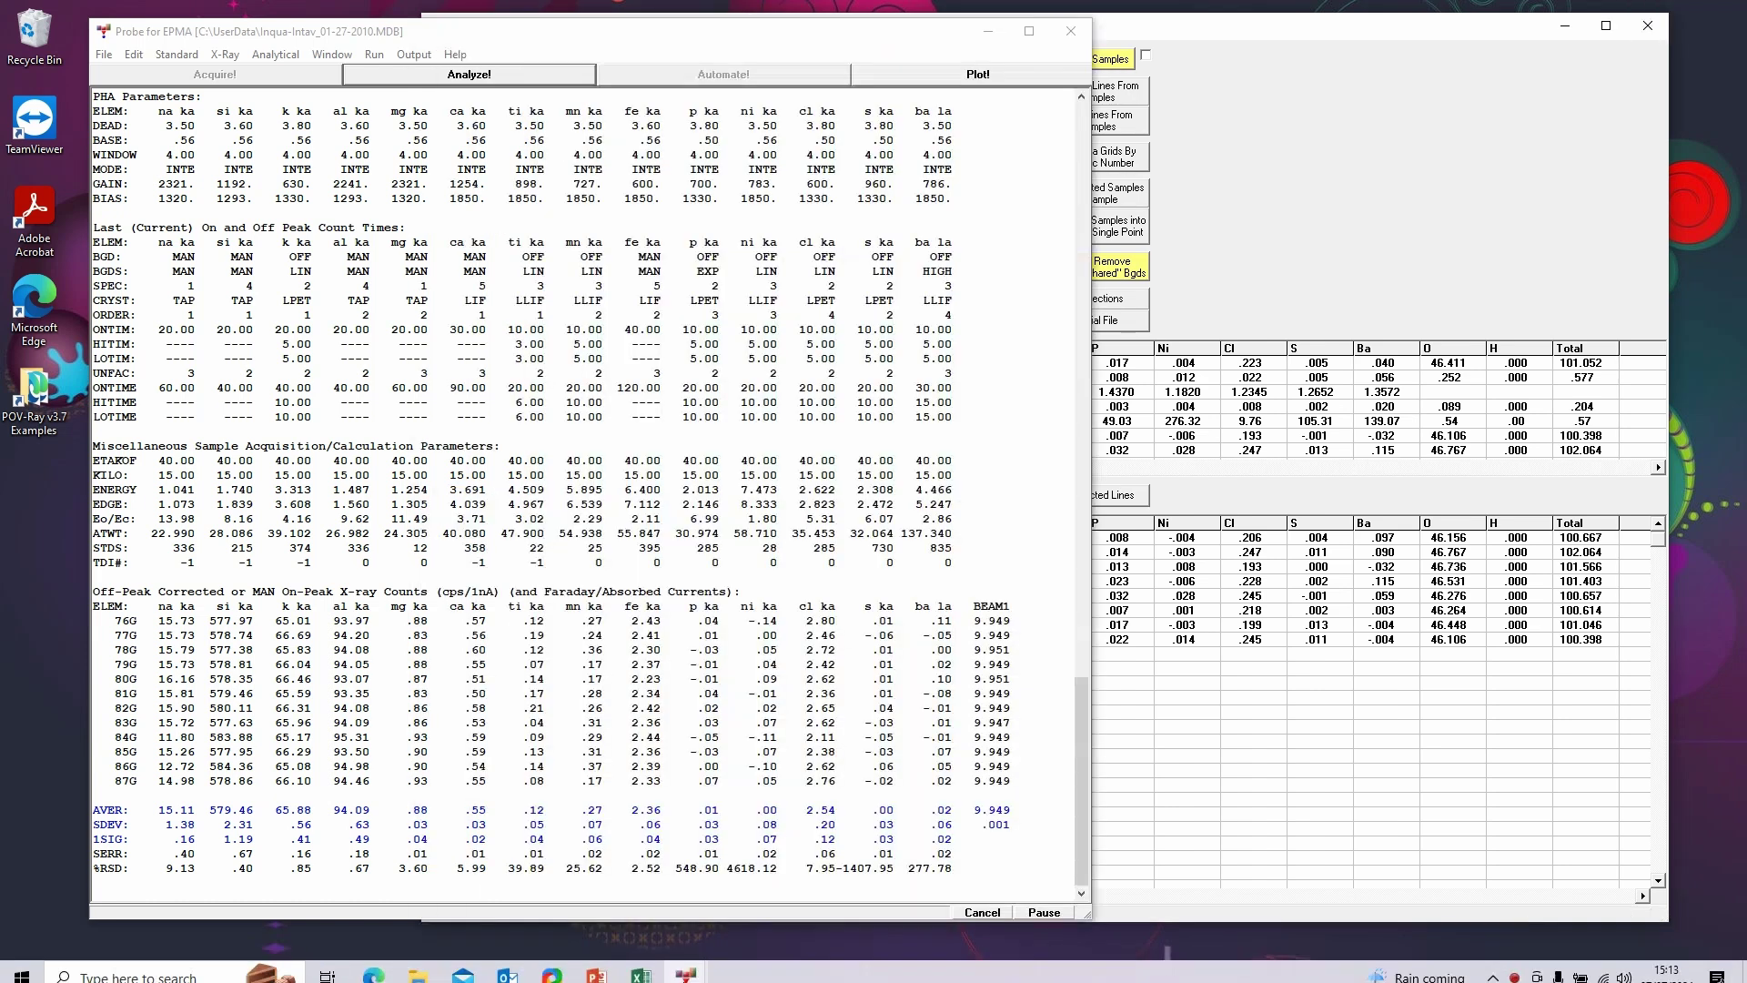
pyautogui.click(644, 964)
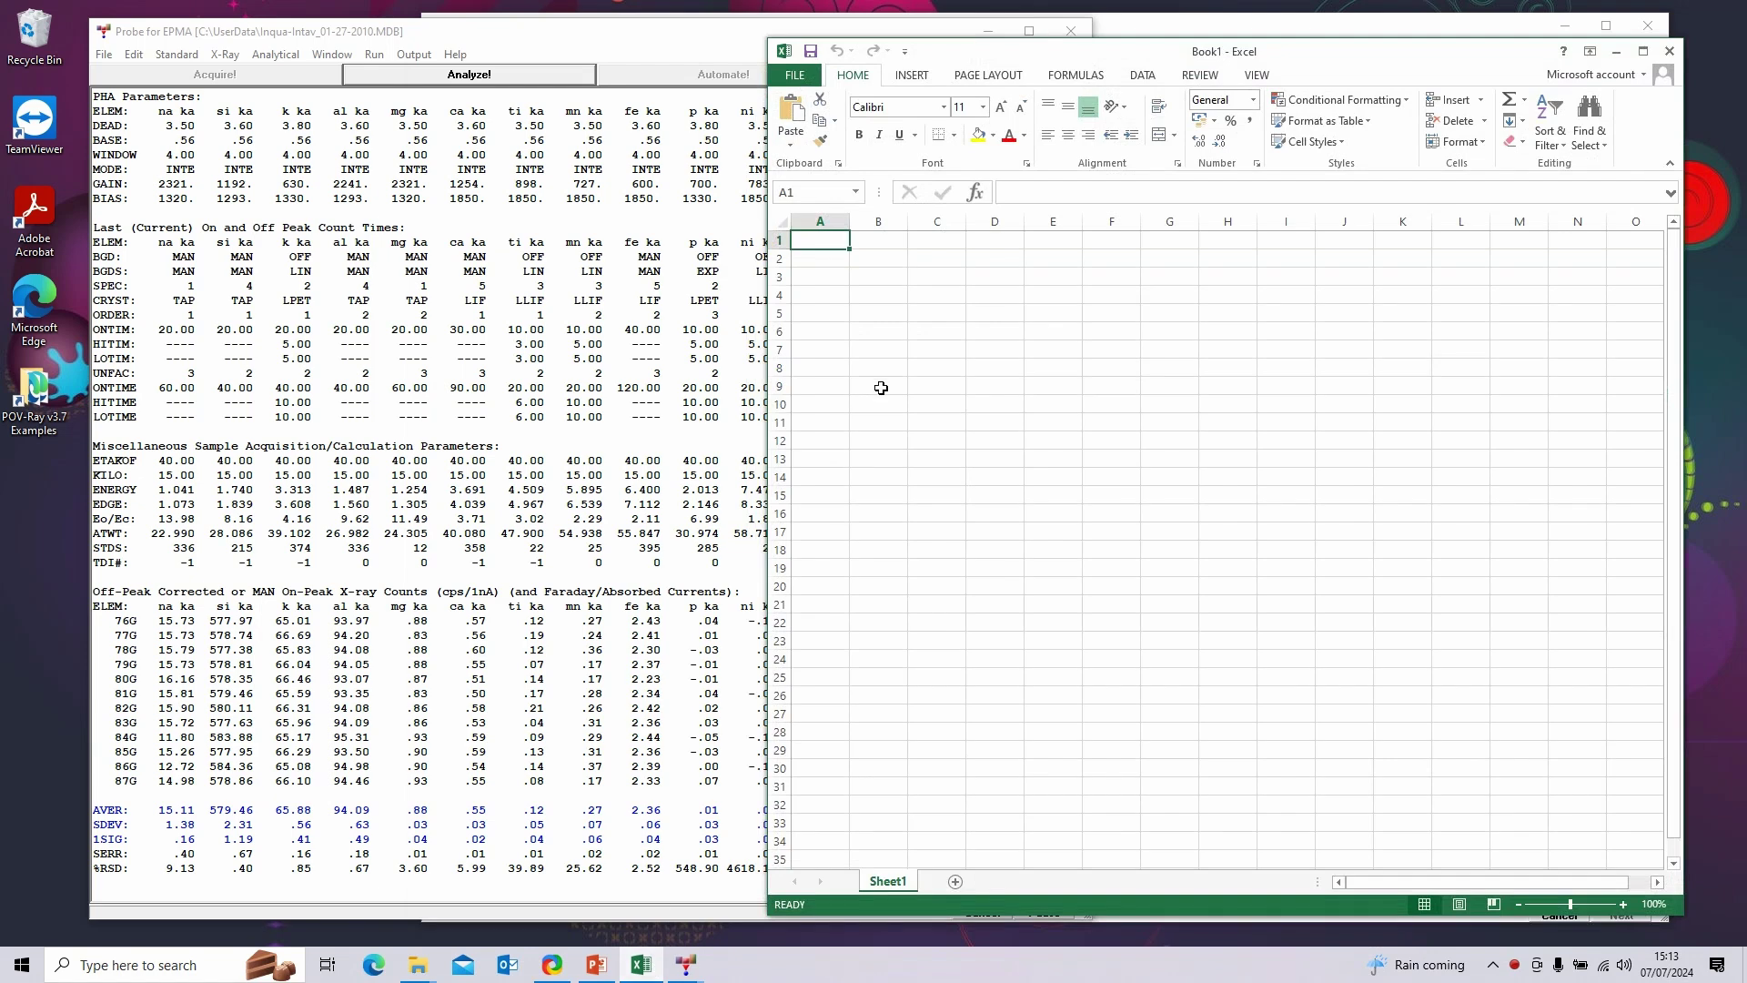
pyautogui.hotkey('ctrl', 'v')
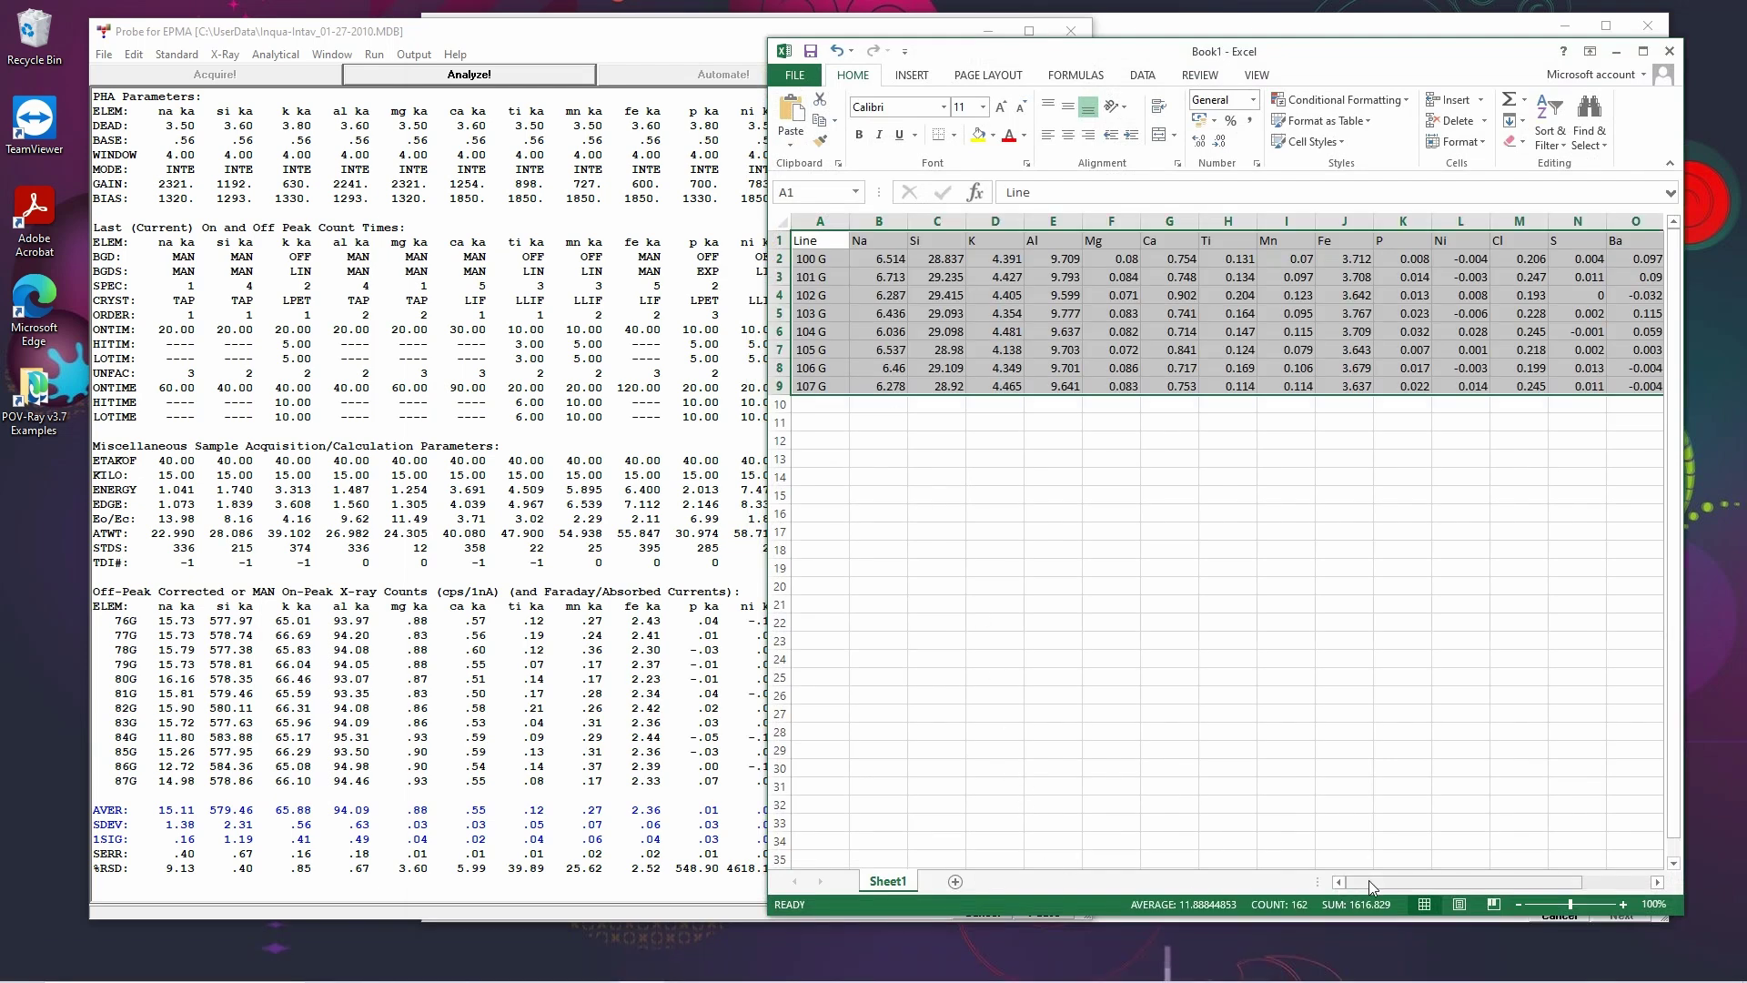
pyautogui.moveTo(1369, 881); pyautogui.dragTo(1248, 890)
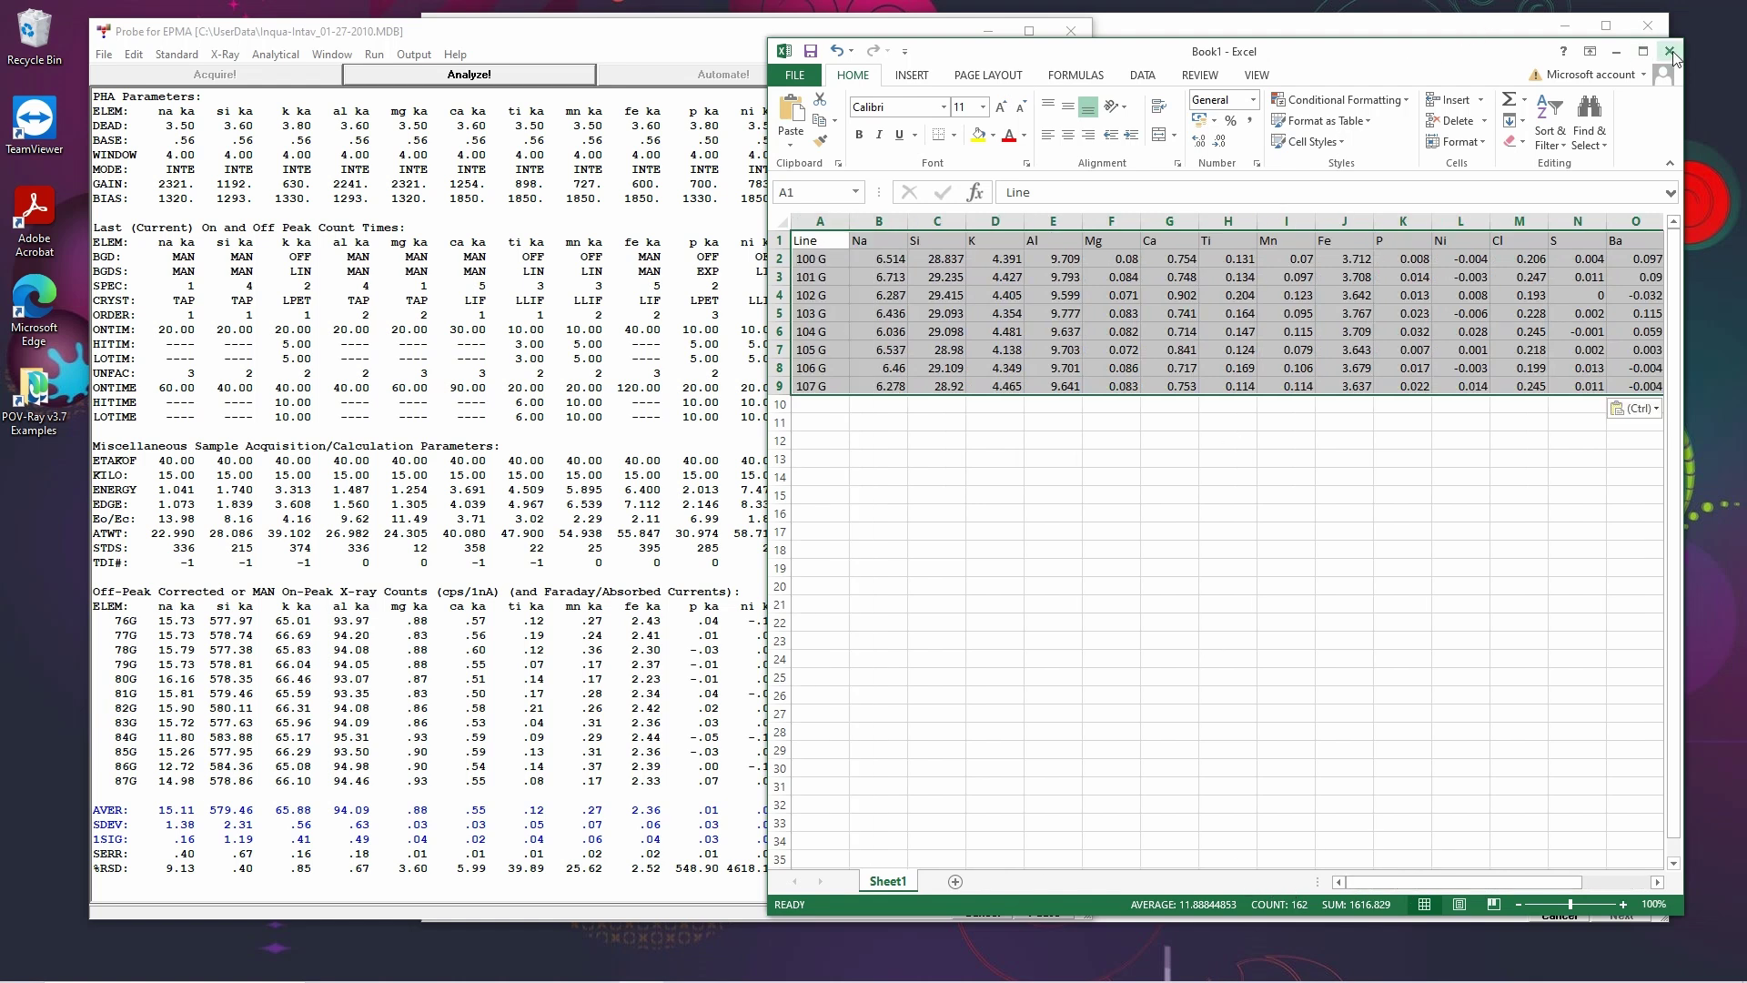
# Step: Add Sheet2 and paste the Average through Maximum statistics rows into its cell A1
pyautogui.click(956, 881)
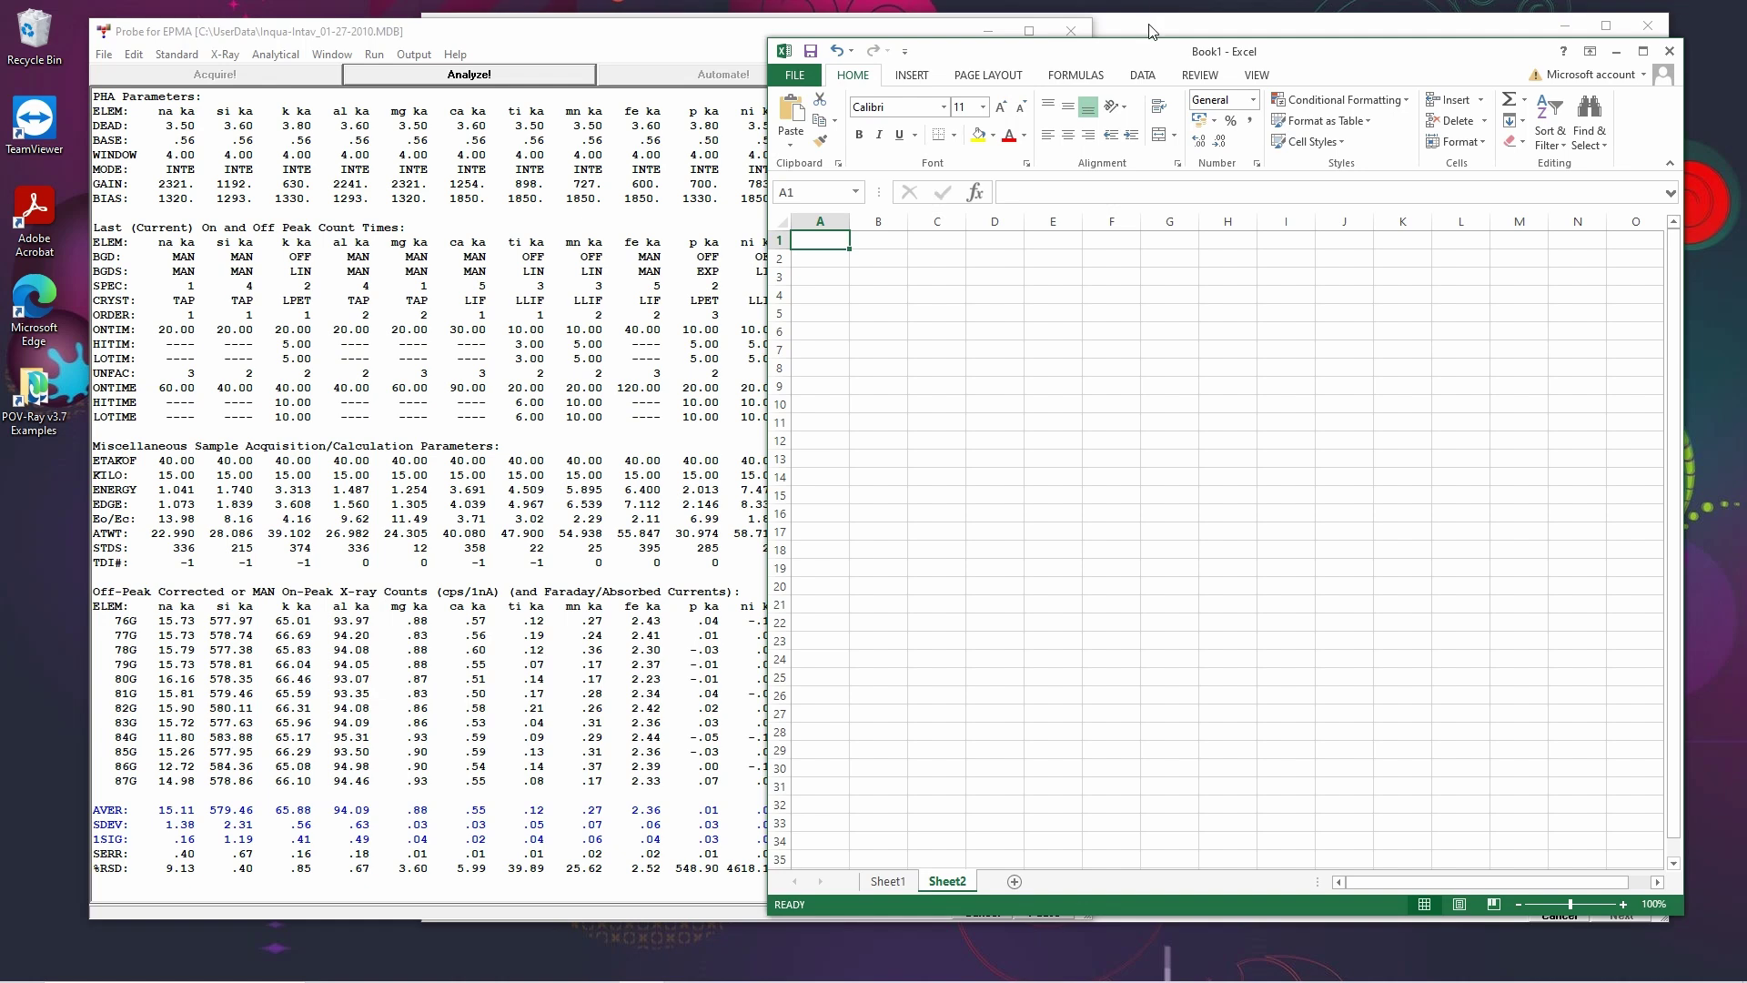
pyautogui.click(1153, 32)
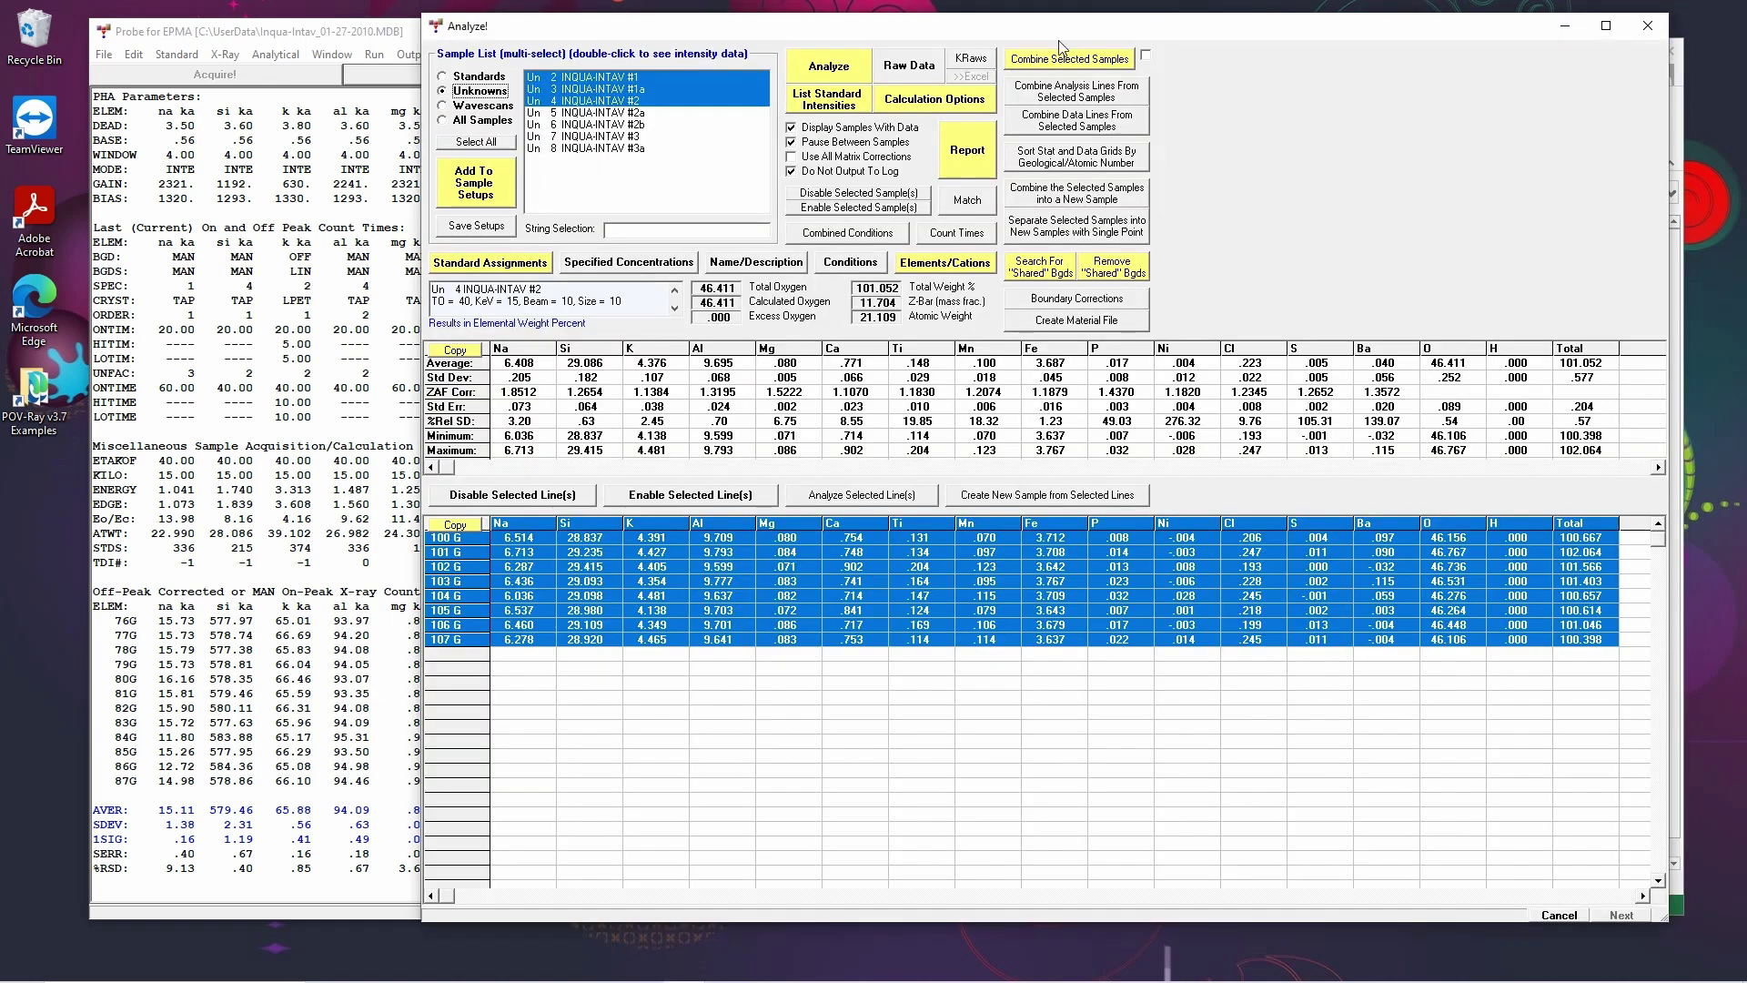
pyautogui.click(446, 354)
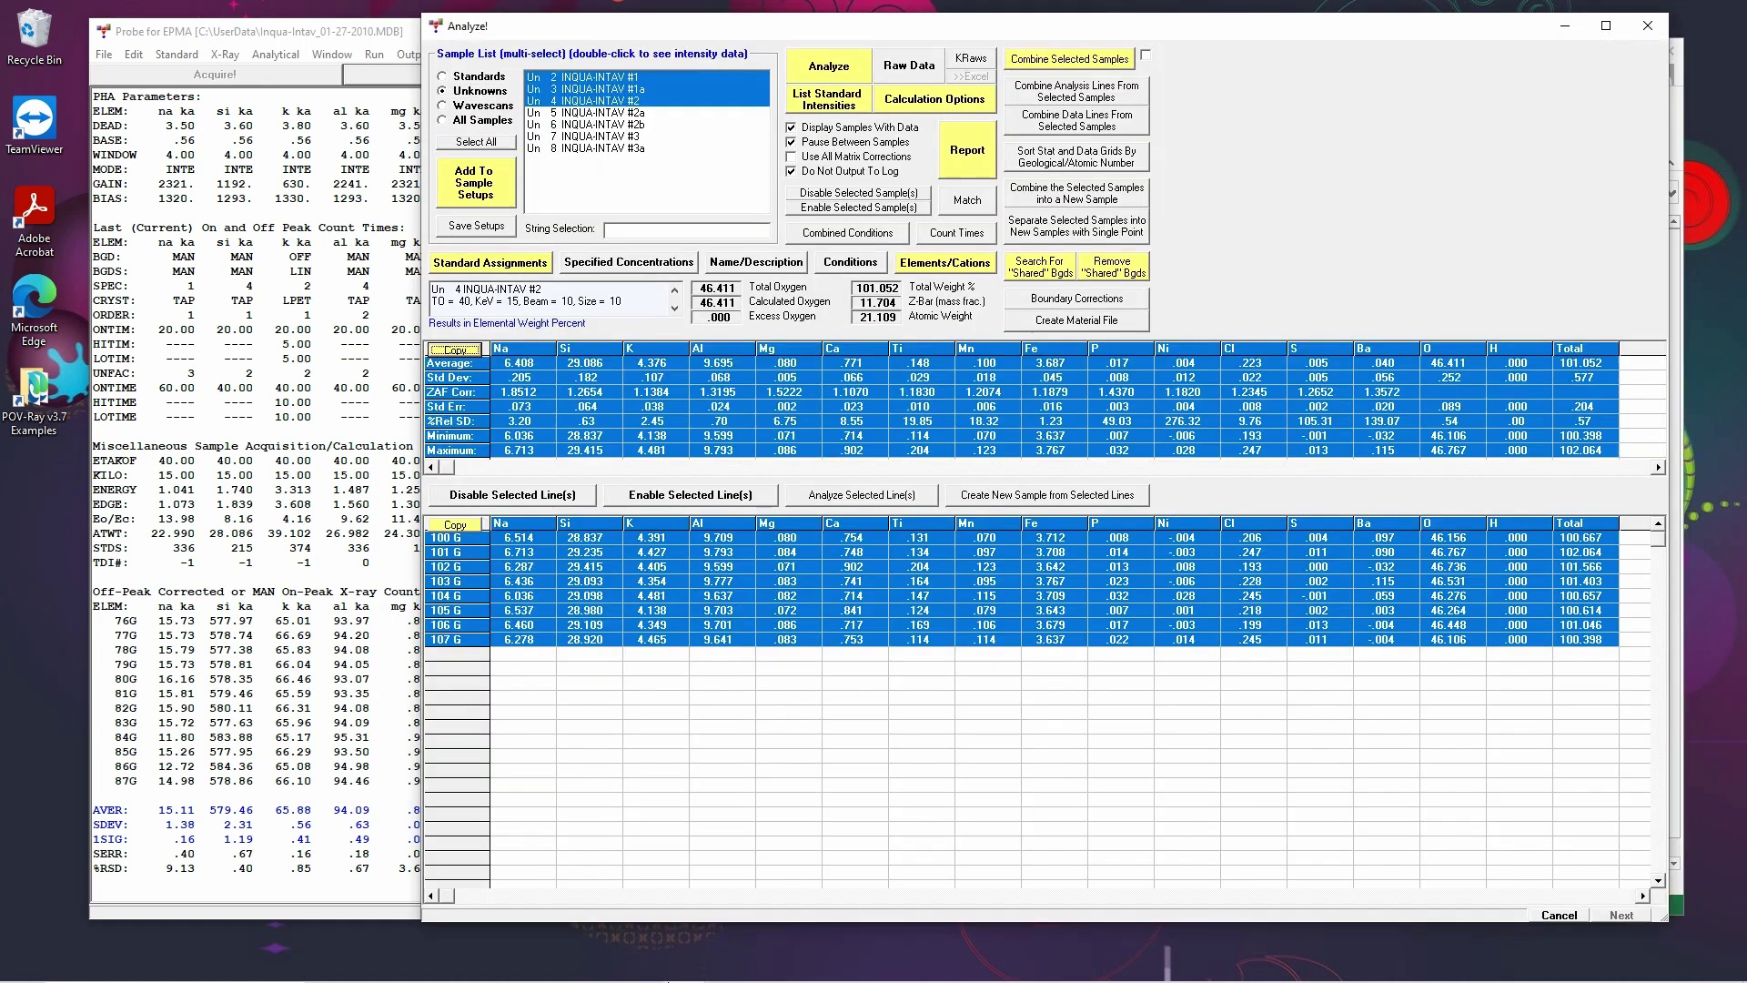
pyautogui.click(641, 966)
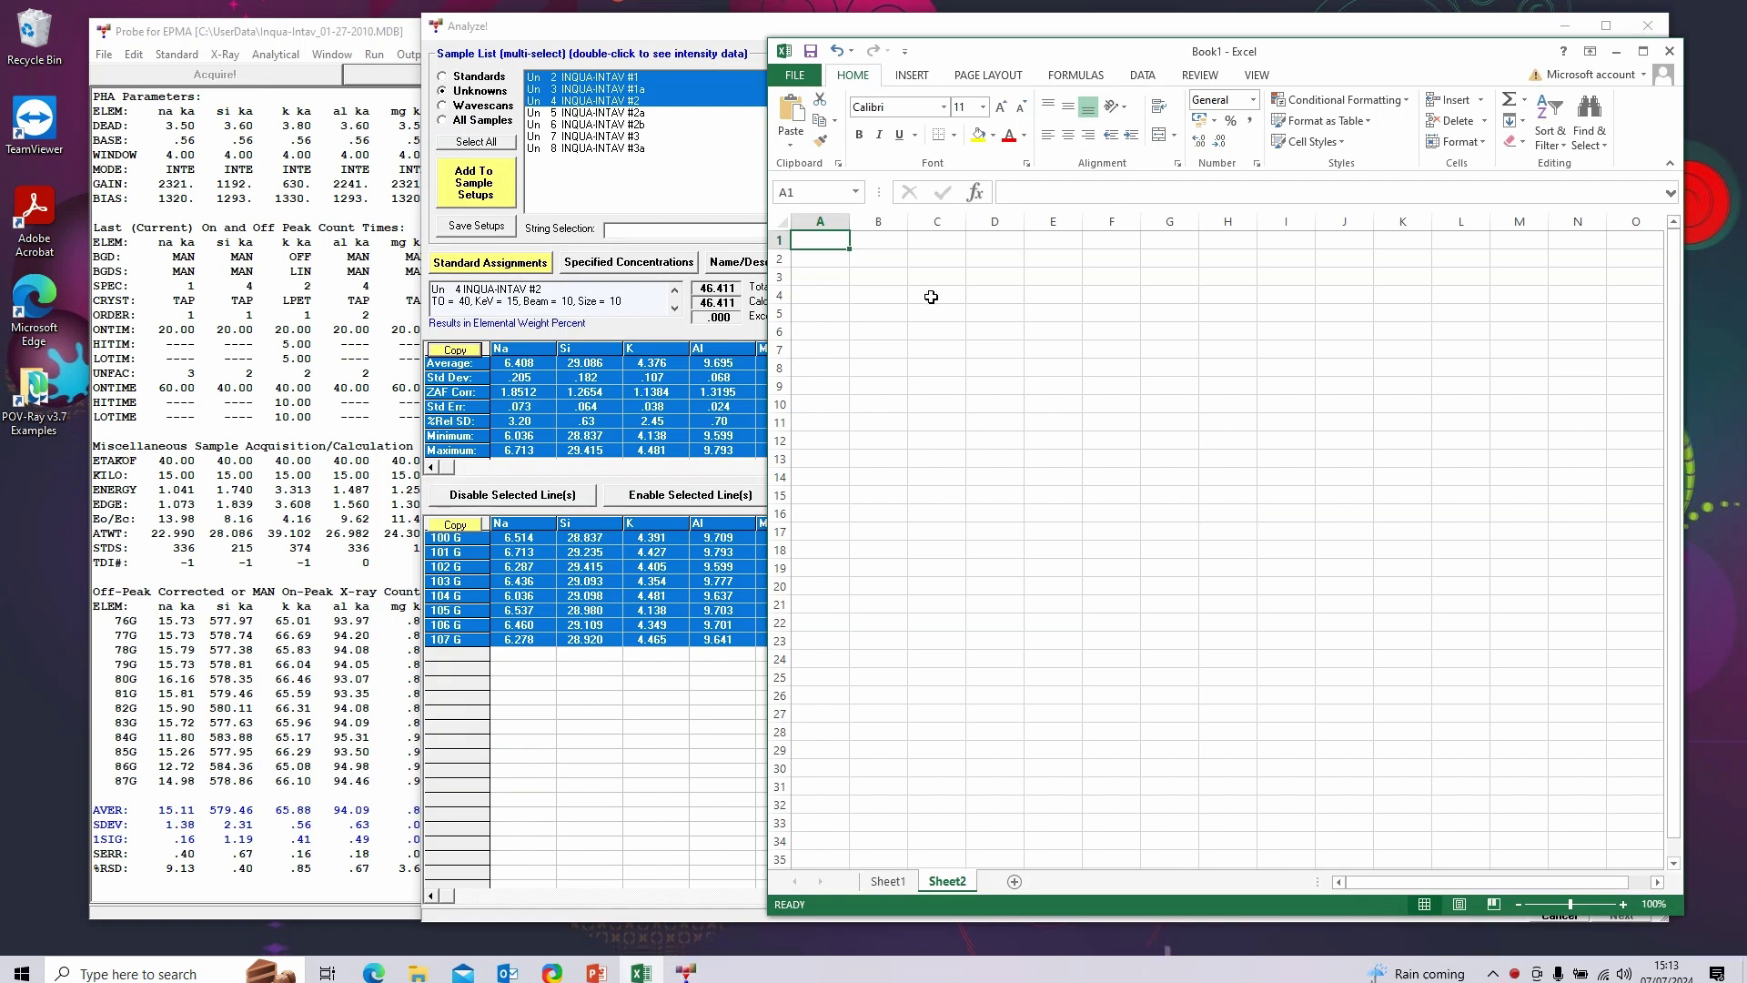
pyautogui.hotkey('ctrl', 'v')
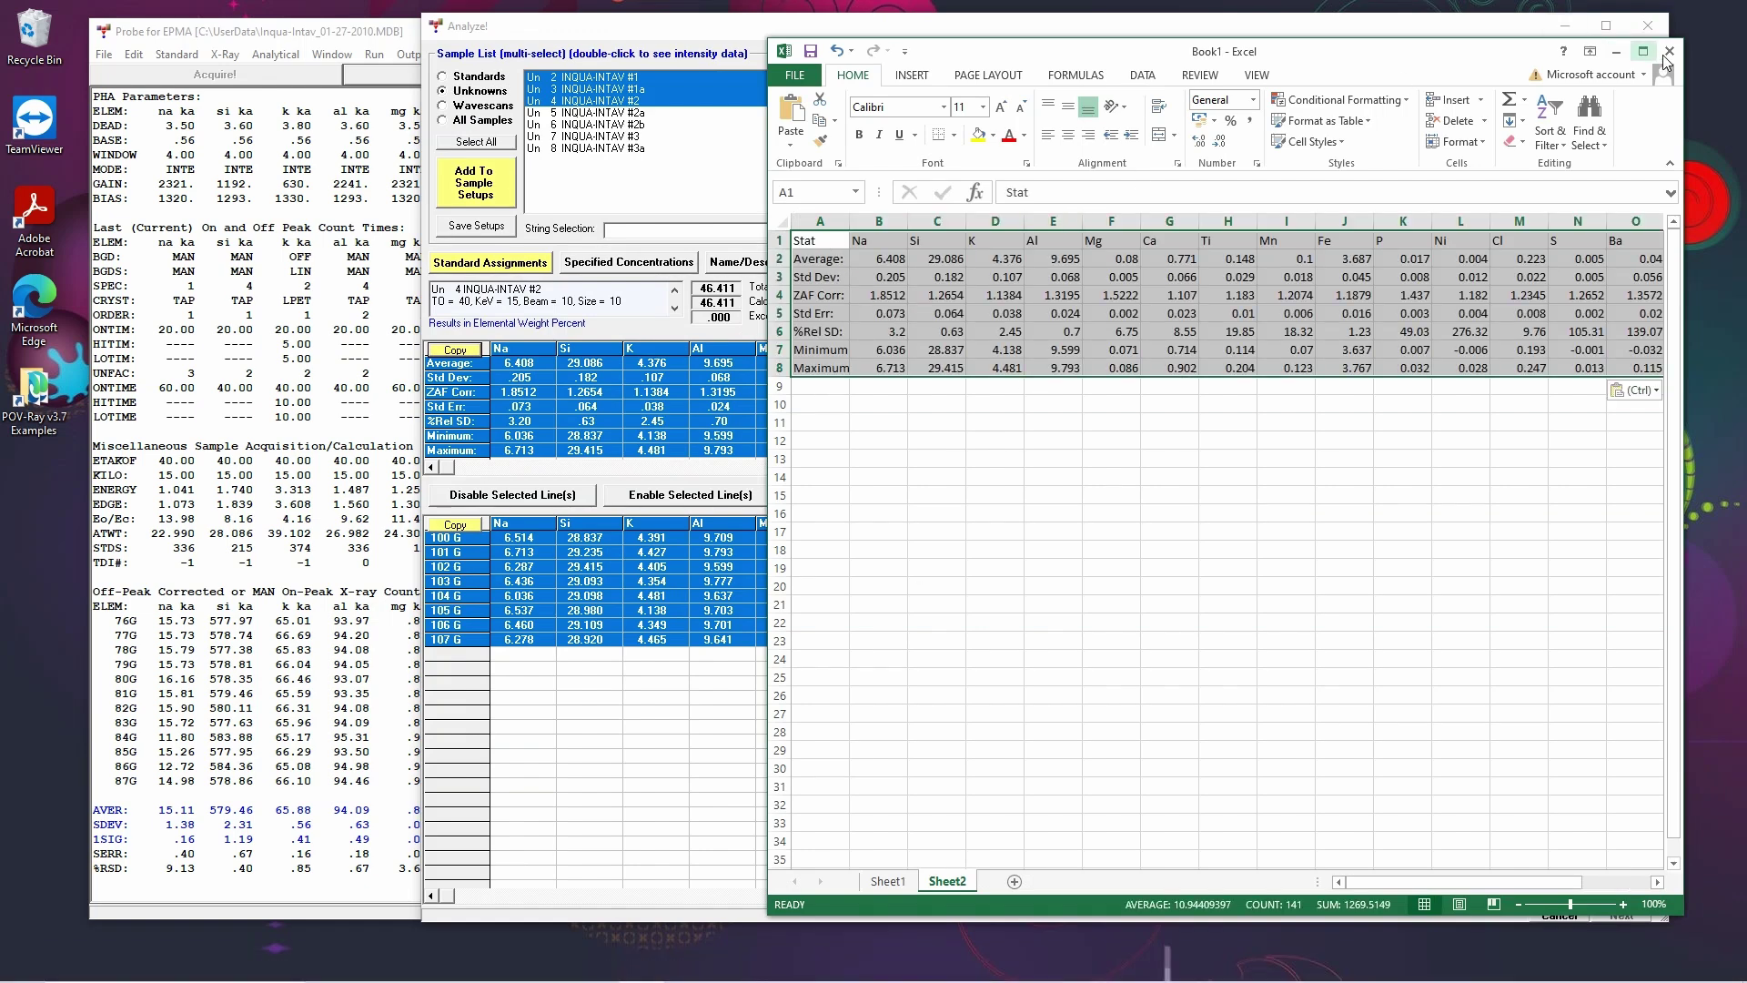
pyautogui.click(1616, 53)
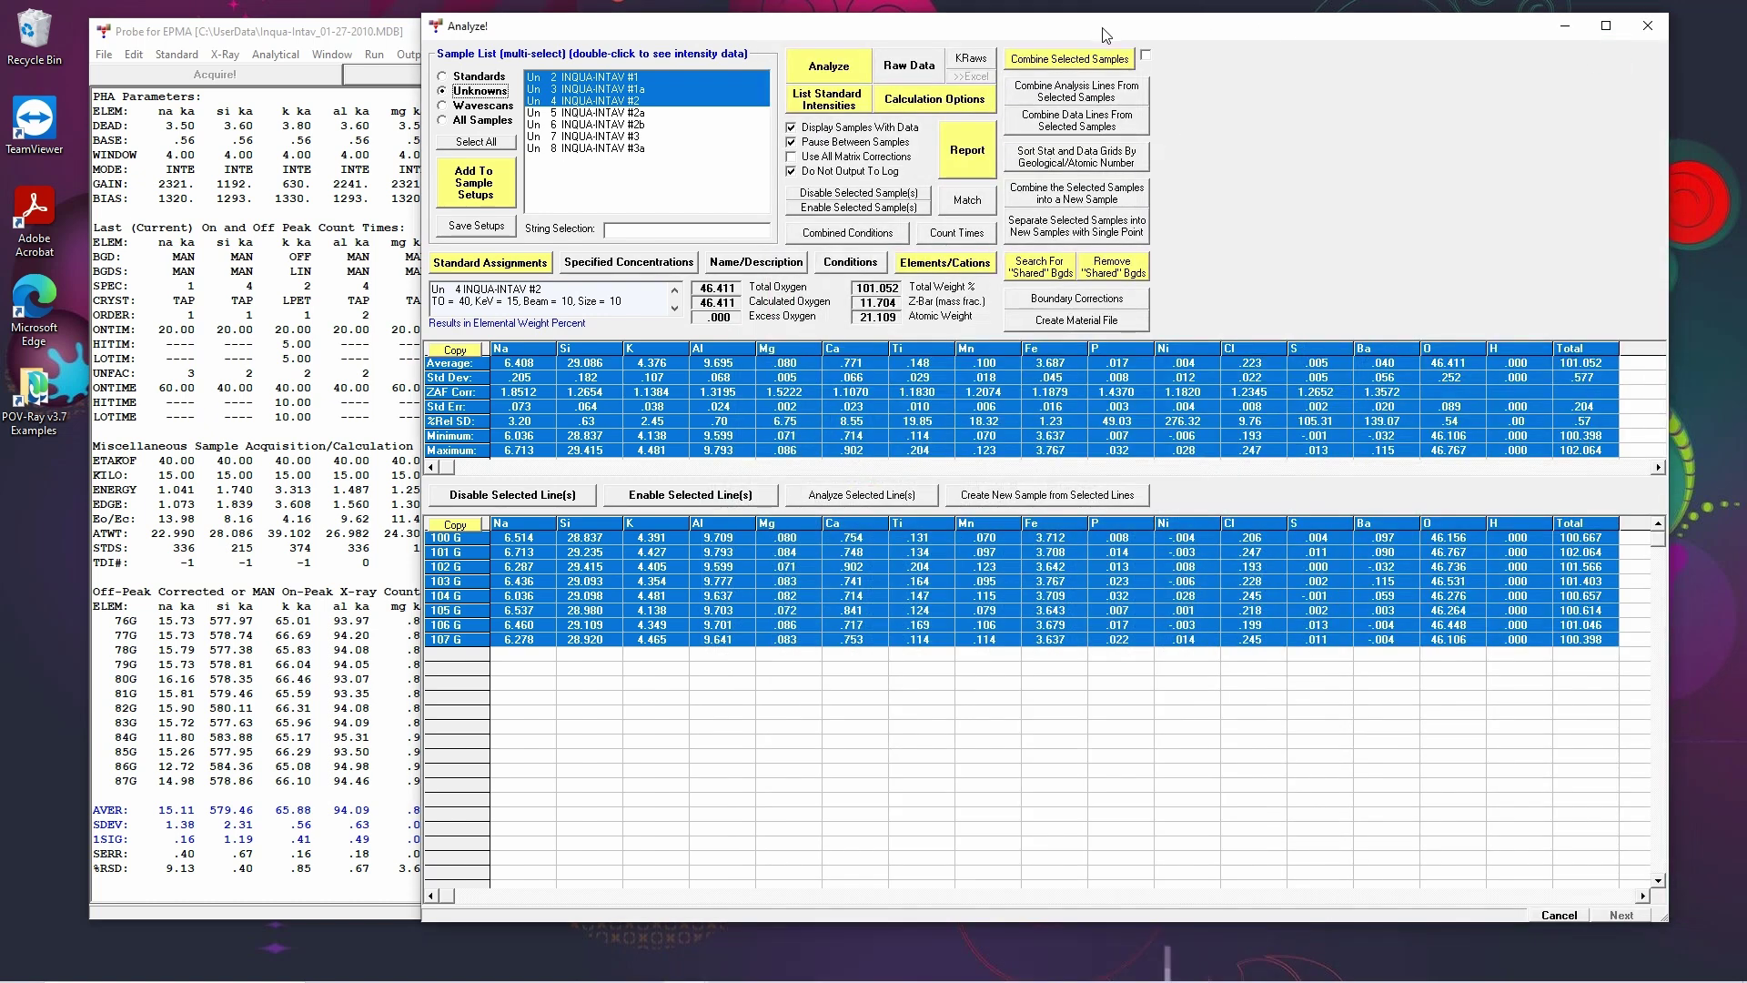
# Step: Cancel the report text-file export and open the Output menu in the main Probe for EPMA window
pyautogui.click(466, 664)
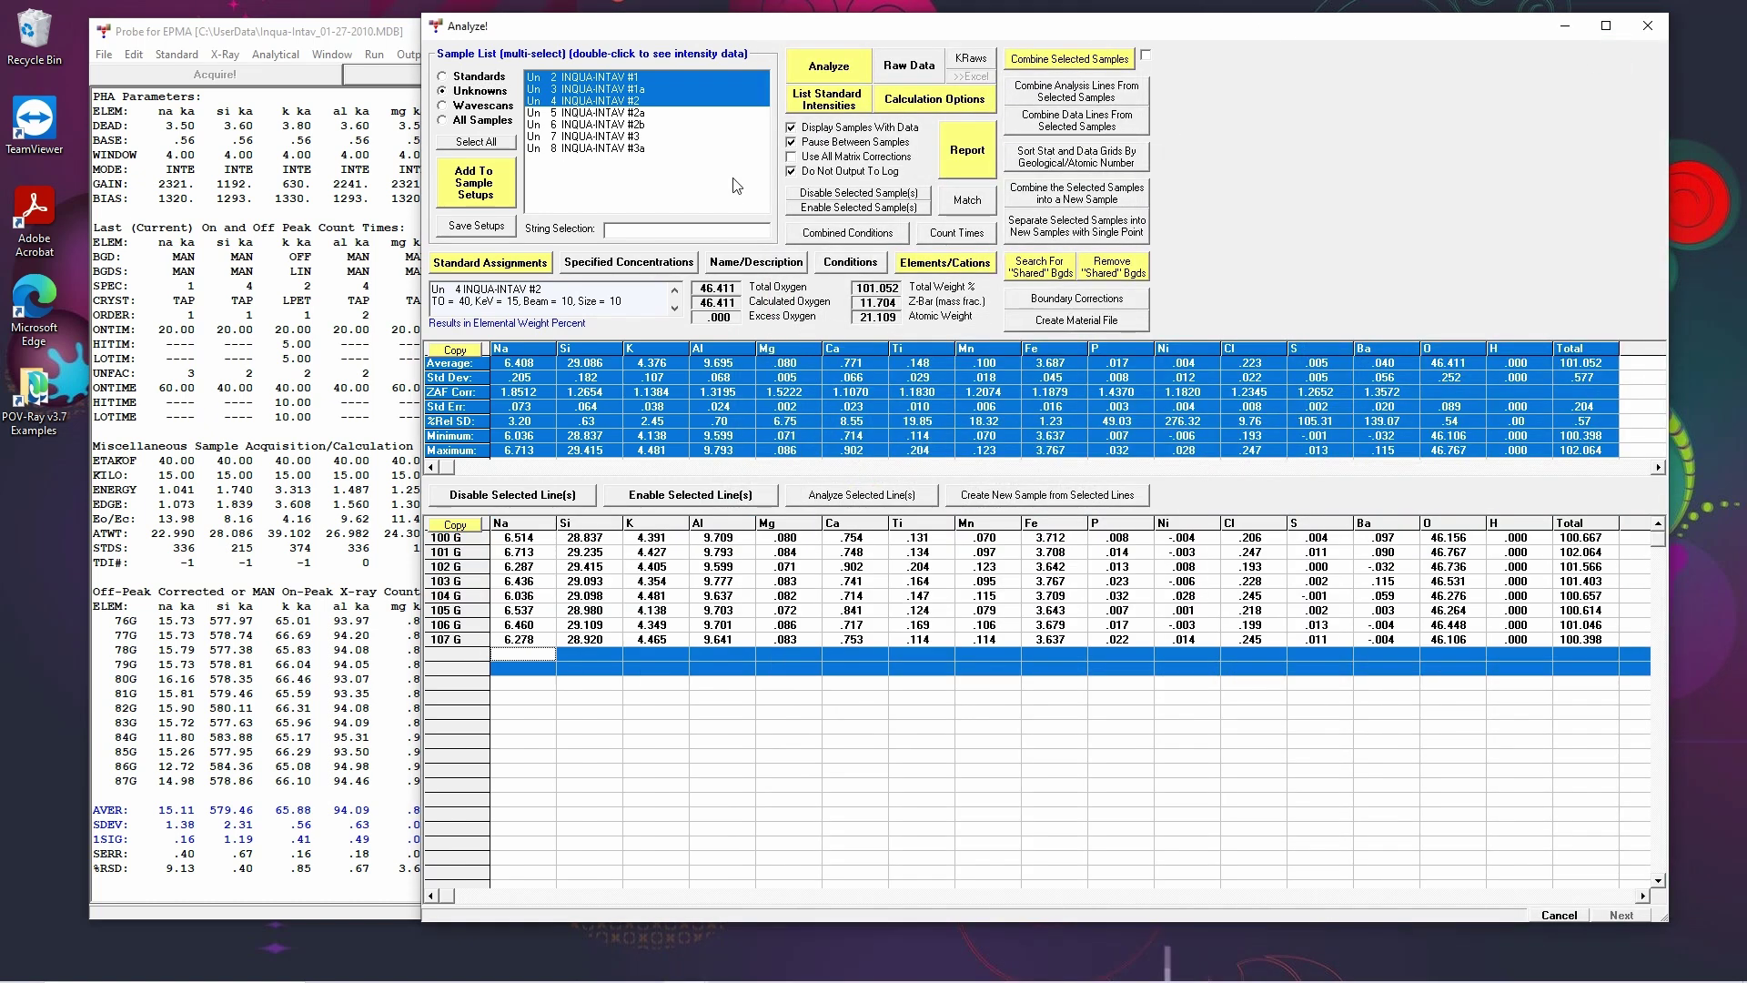
pyautogui.click(975, 157)
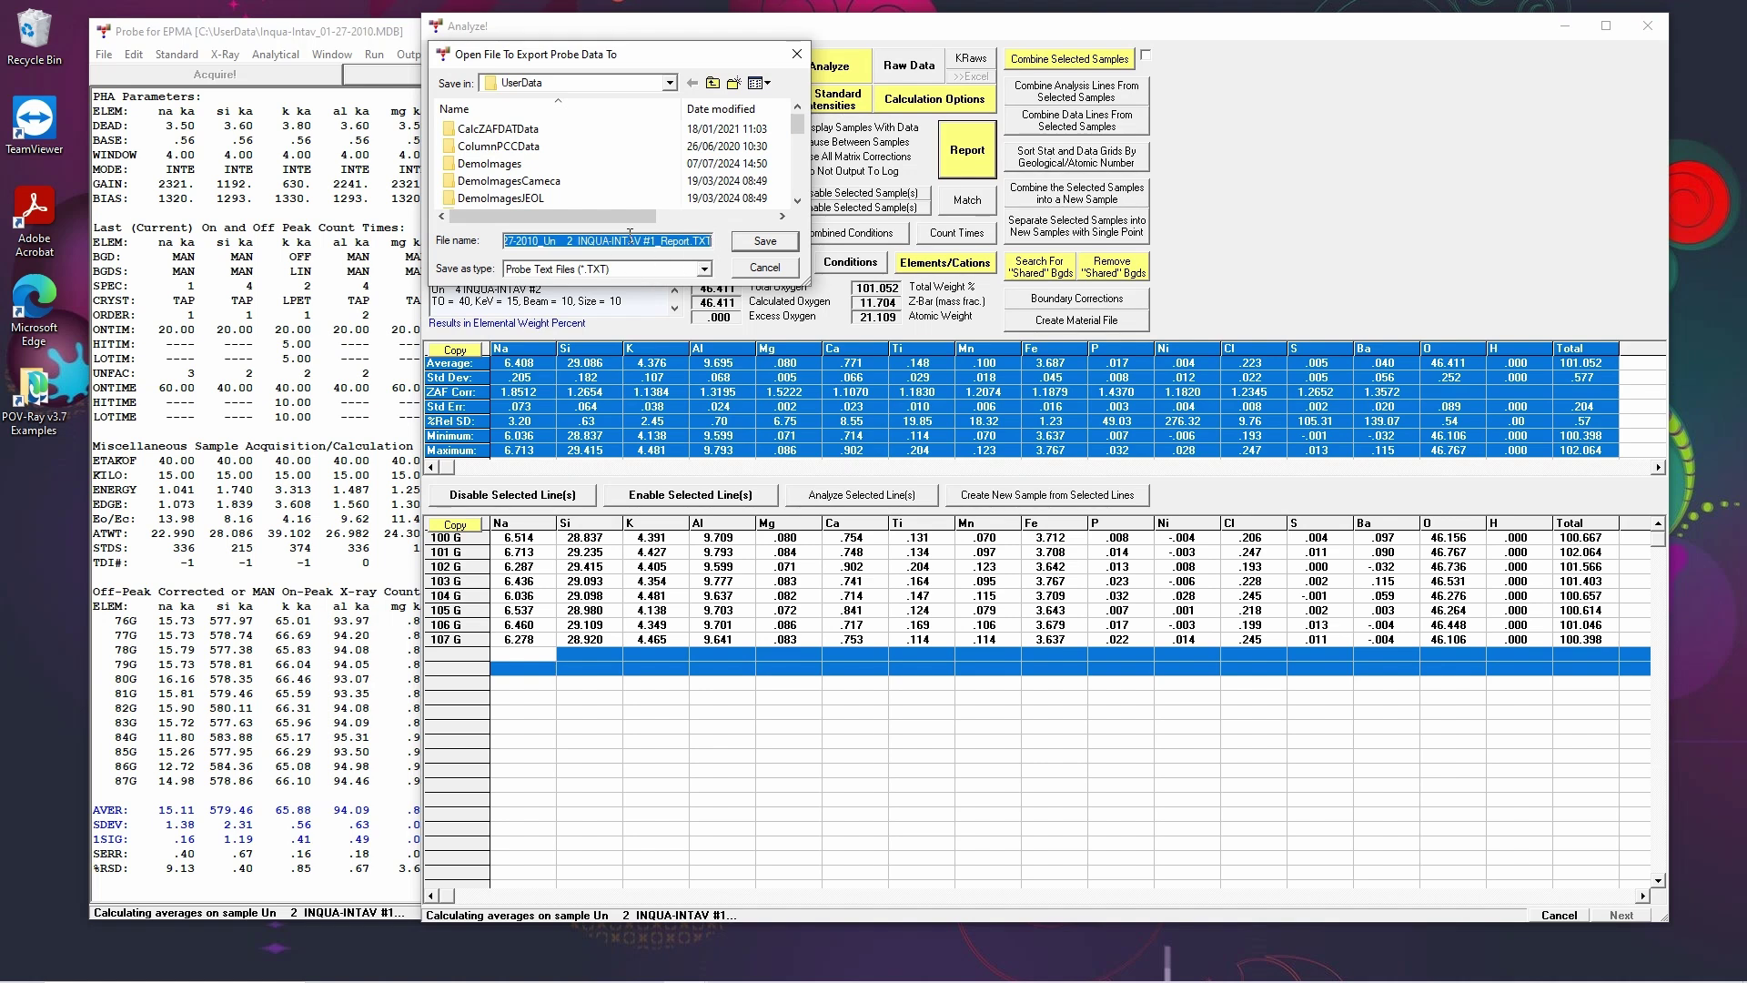
pyautogui.click(760, 268)
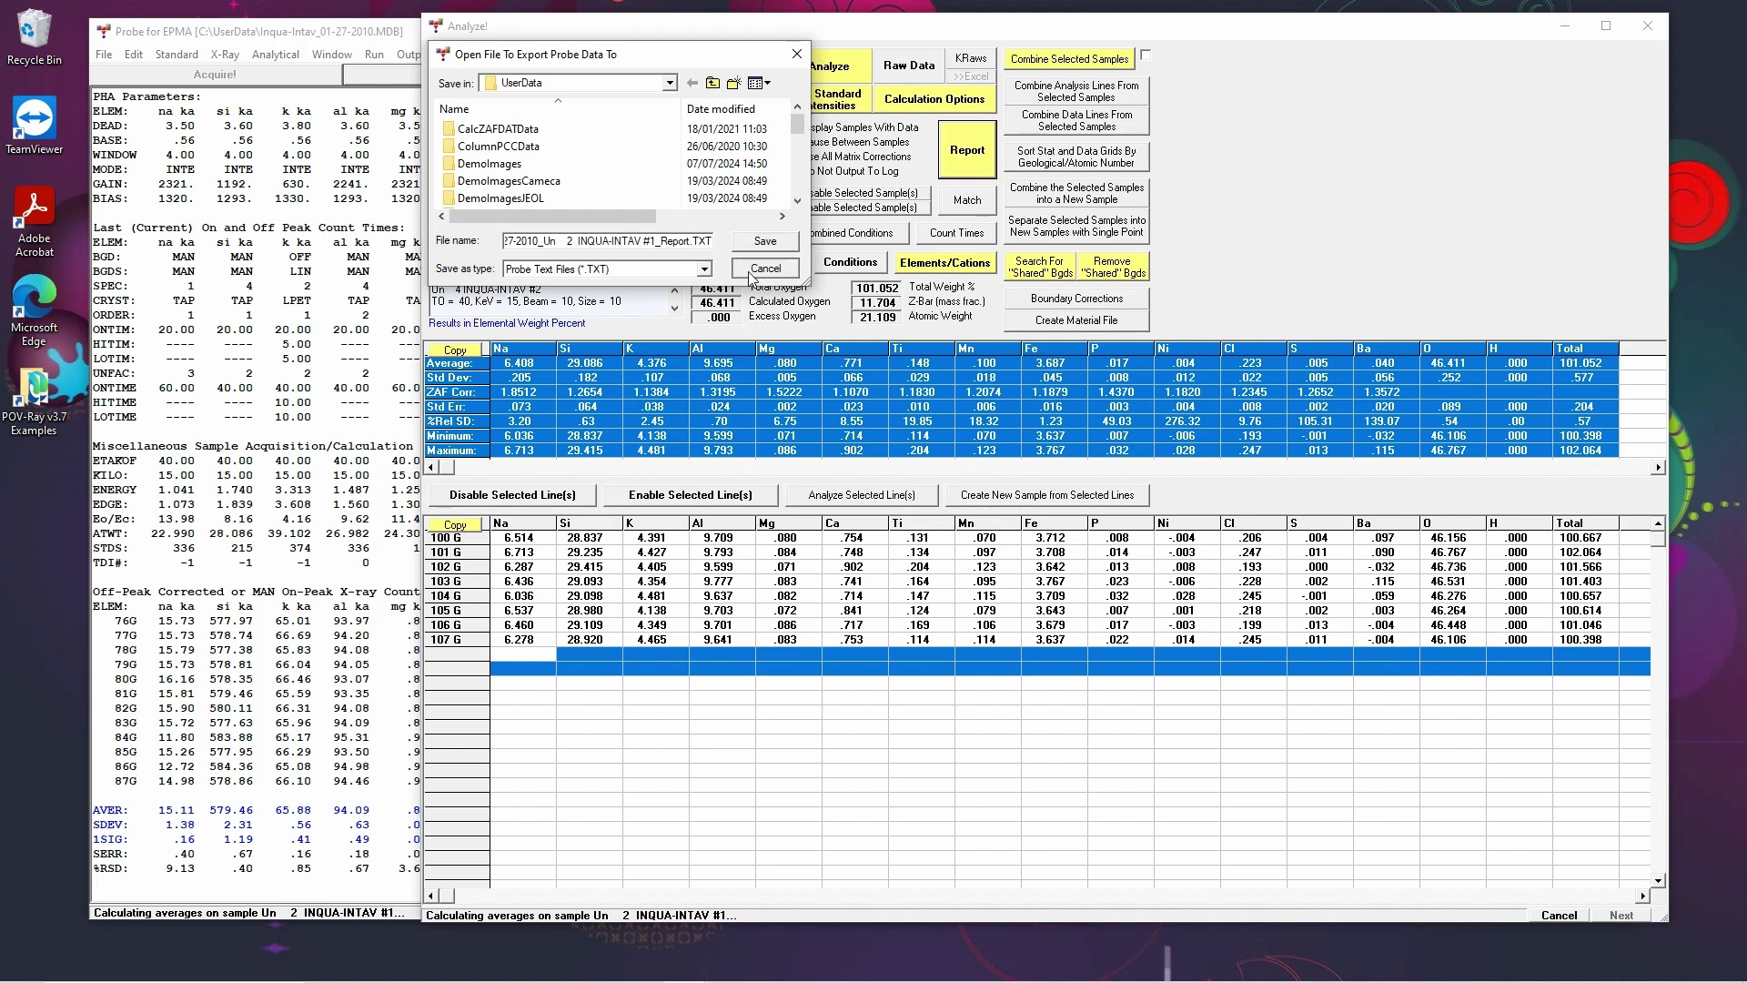
pyautogui.click(355, 34)
pyautogui.click(407, 53)
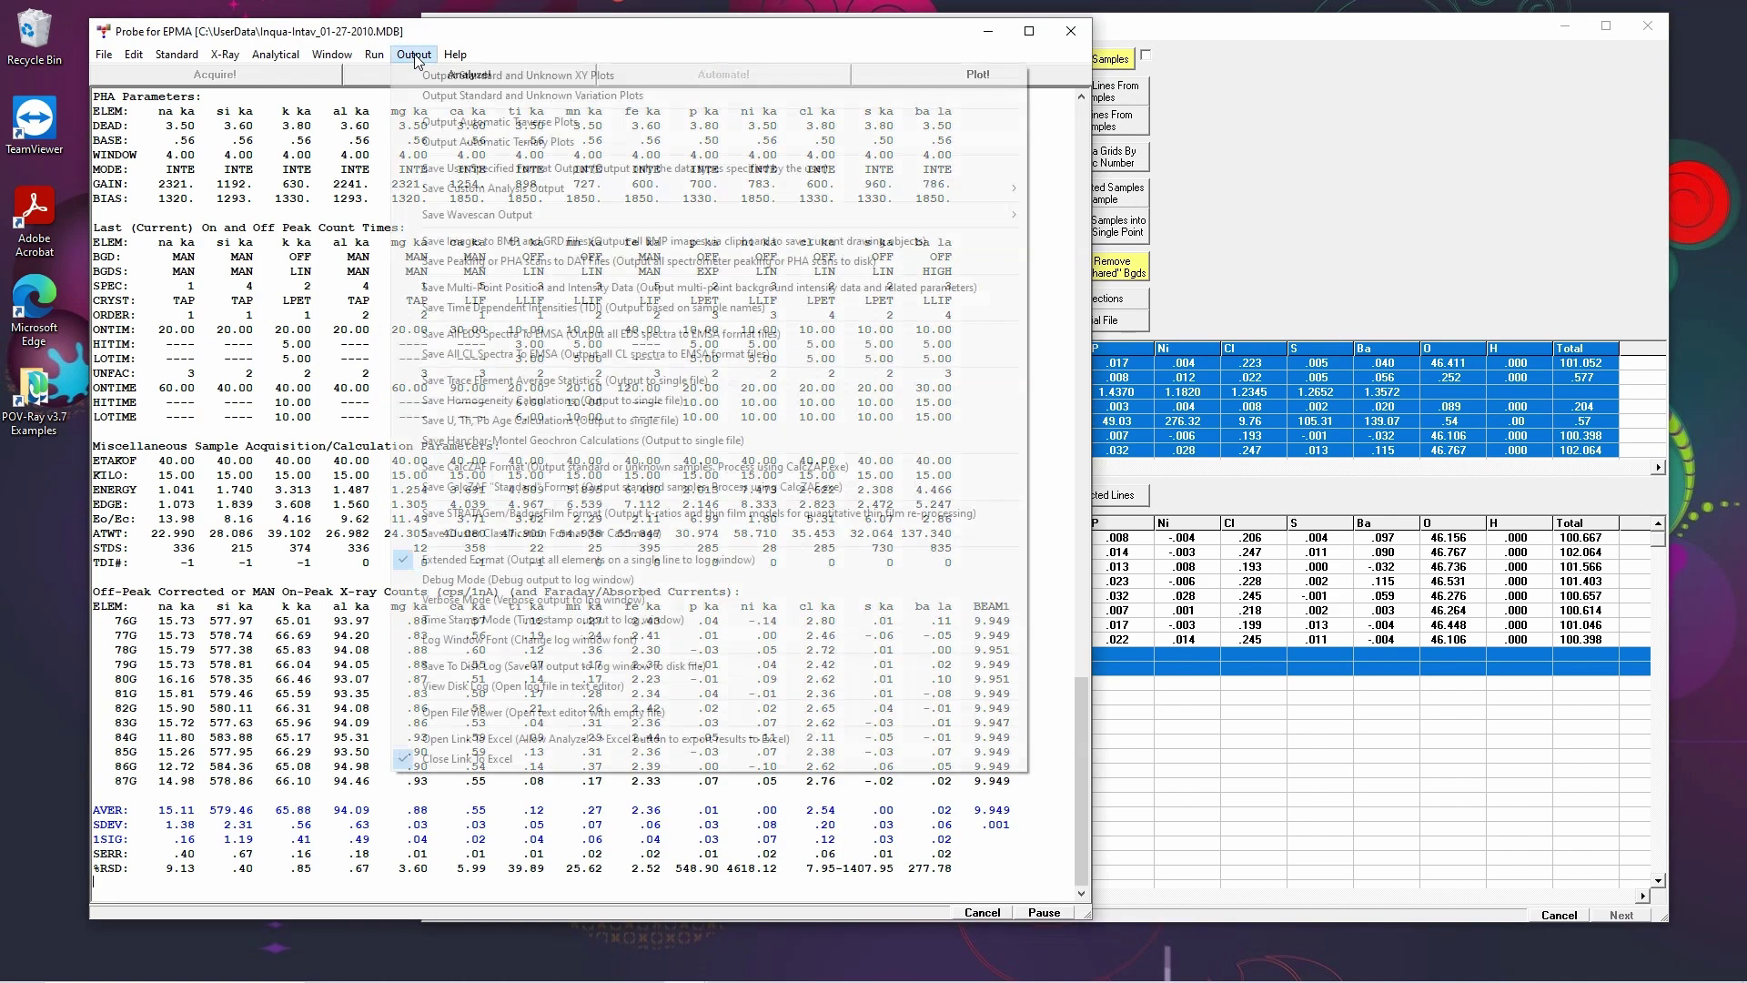
# Step: Accept the chosen fields in Save User Specified Format Output to reach the Inqua-Intav_01-27-2010.dat save prompt
pyautogui.click(529, 169)
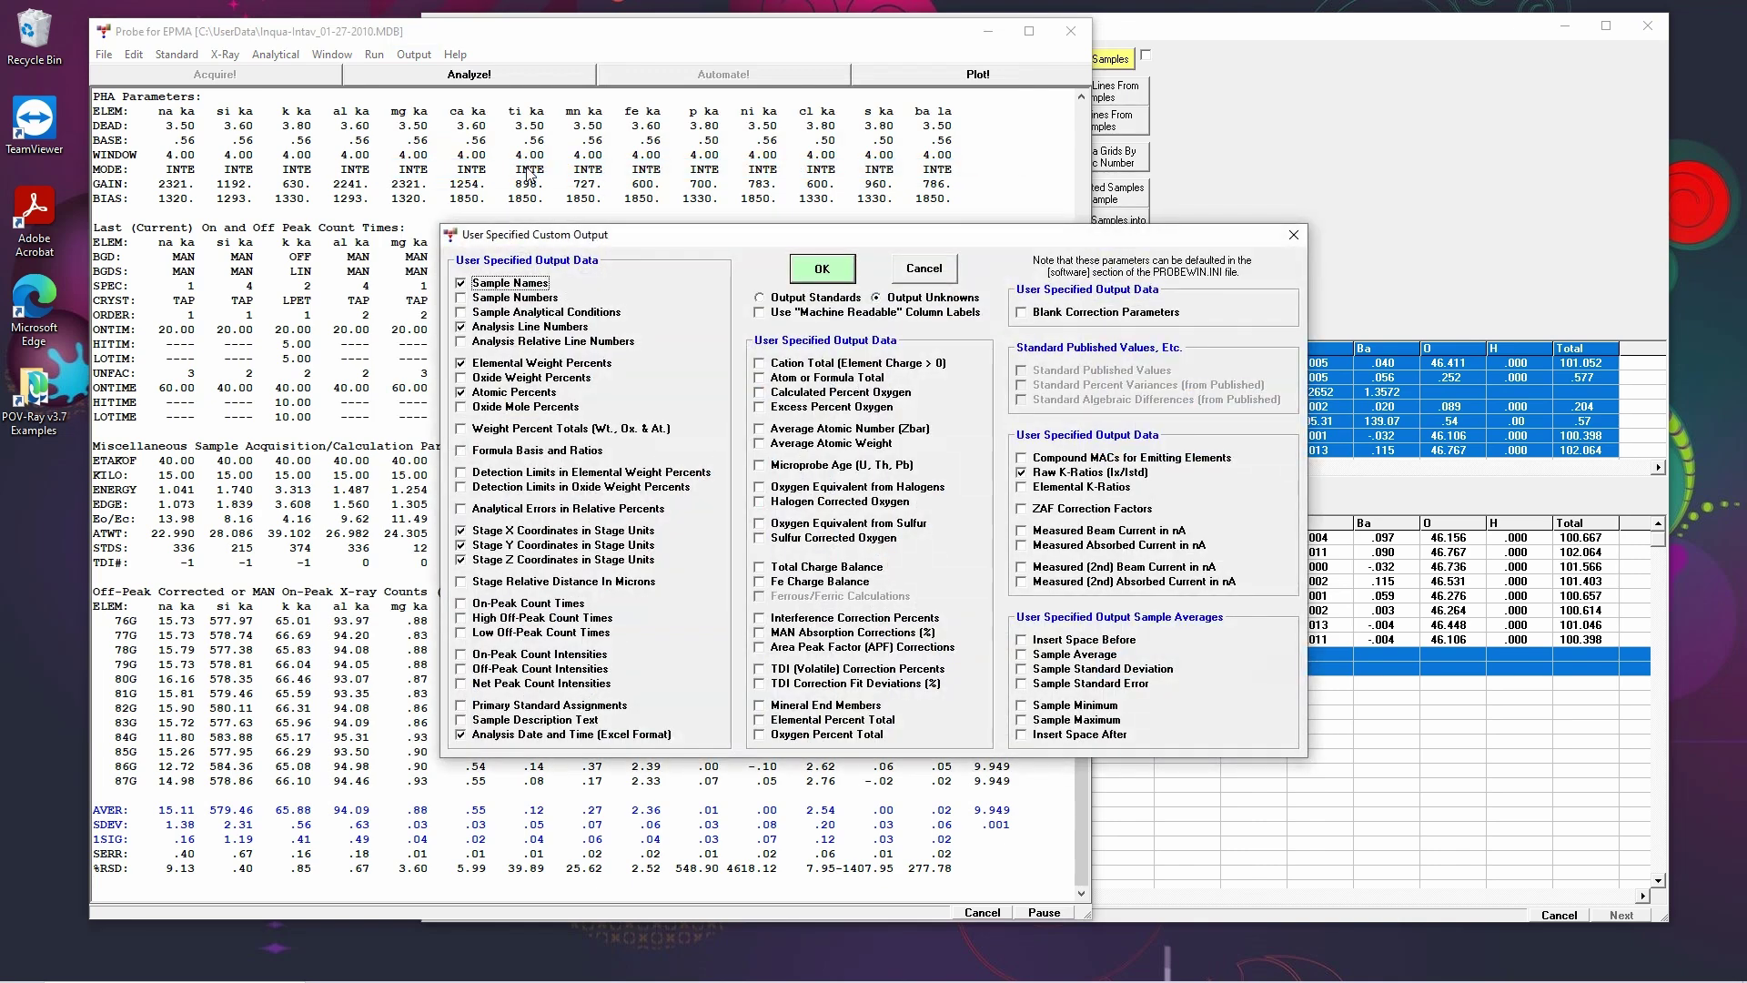
pyautogui.moveTo(725, 242); pyautogui.dragTo(687, 104)
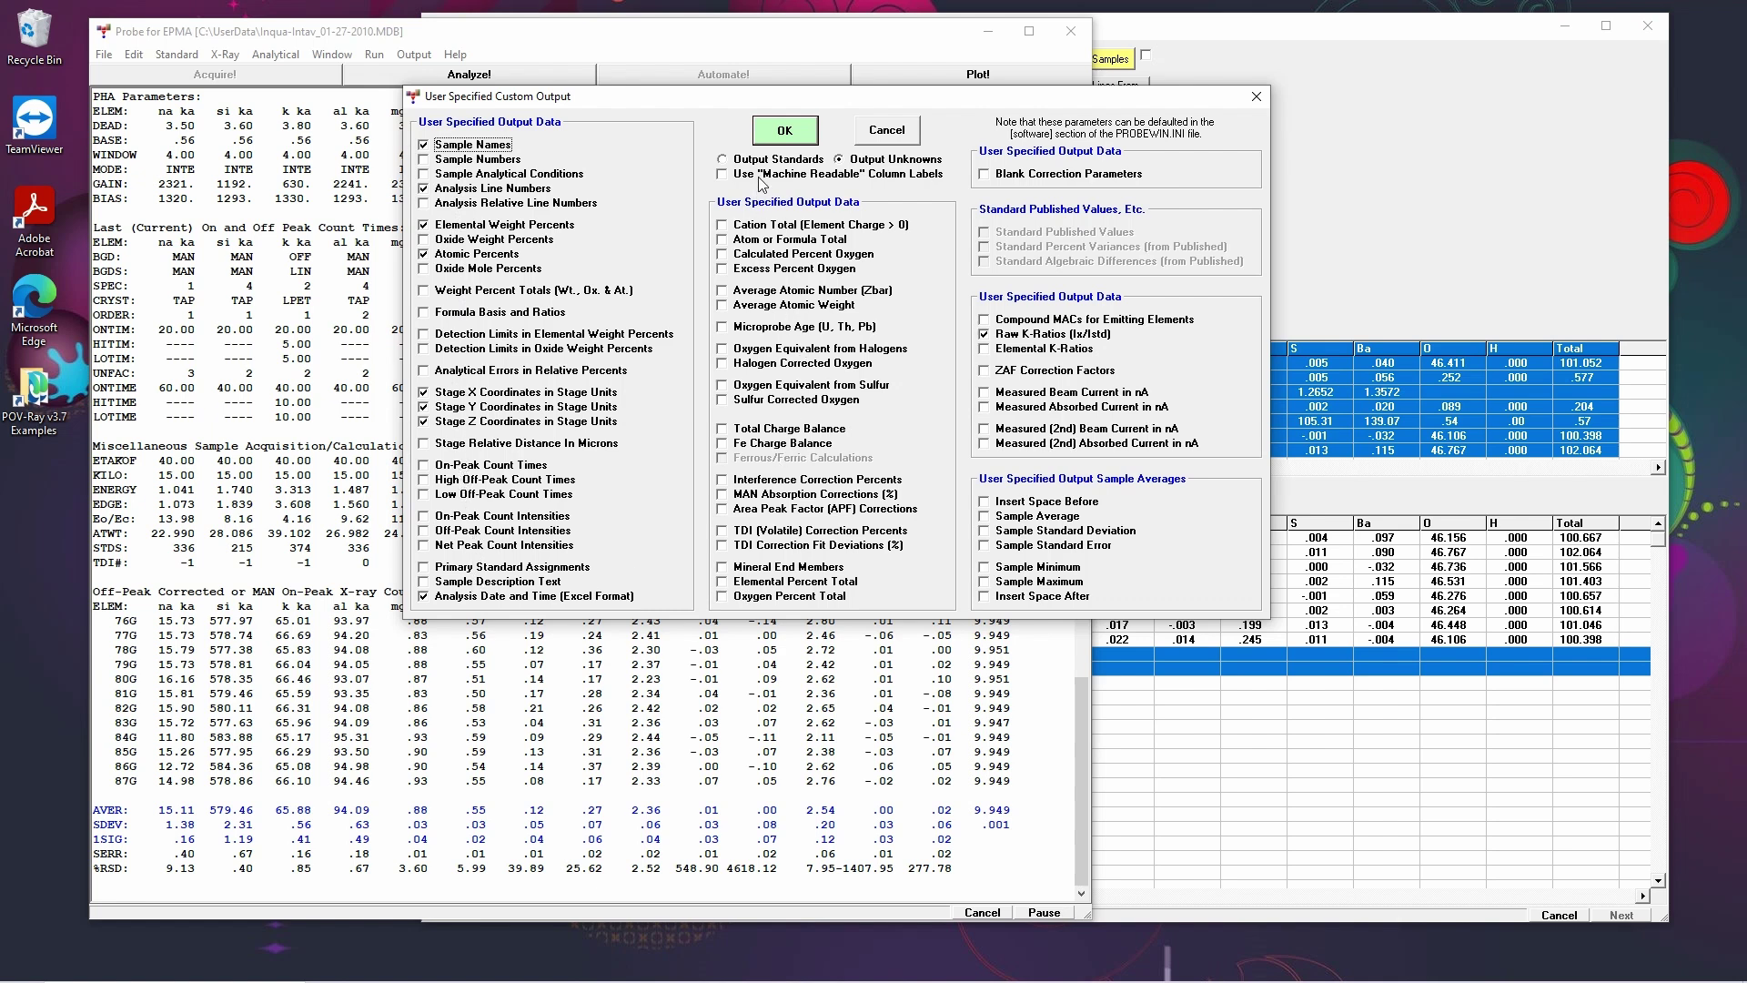
pyautogui.click(783, 131)
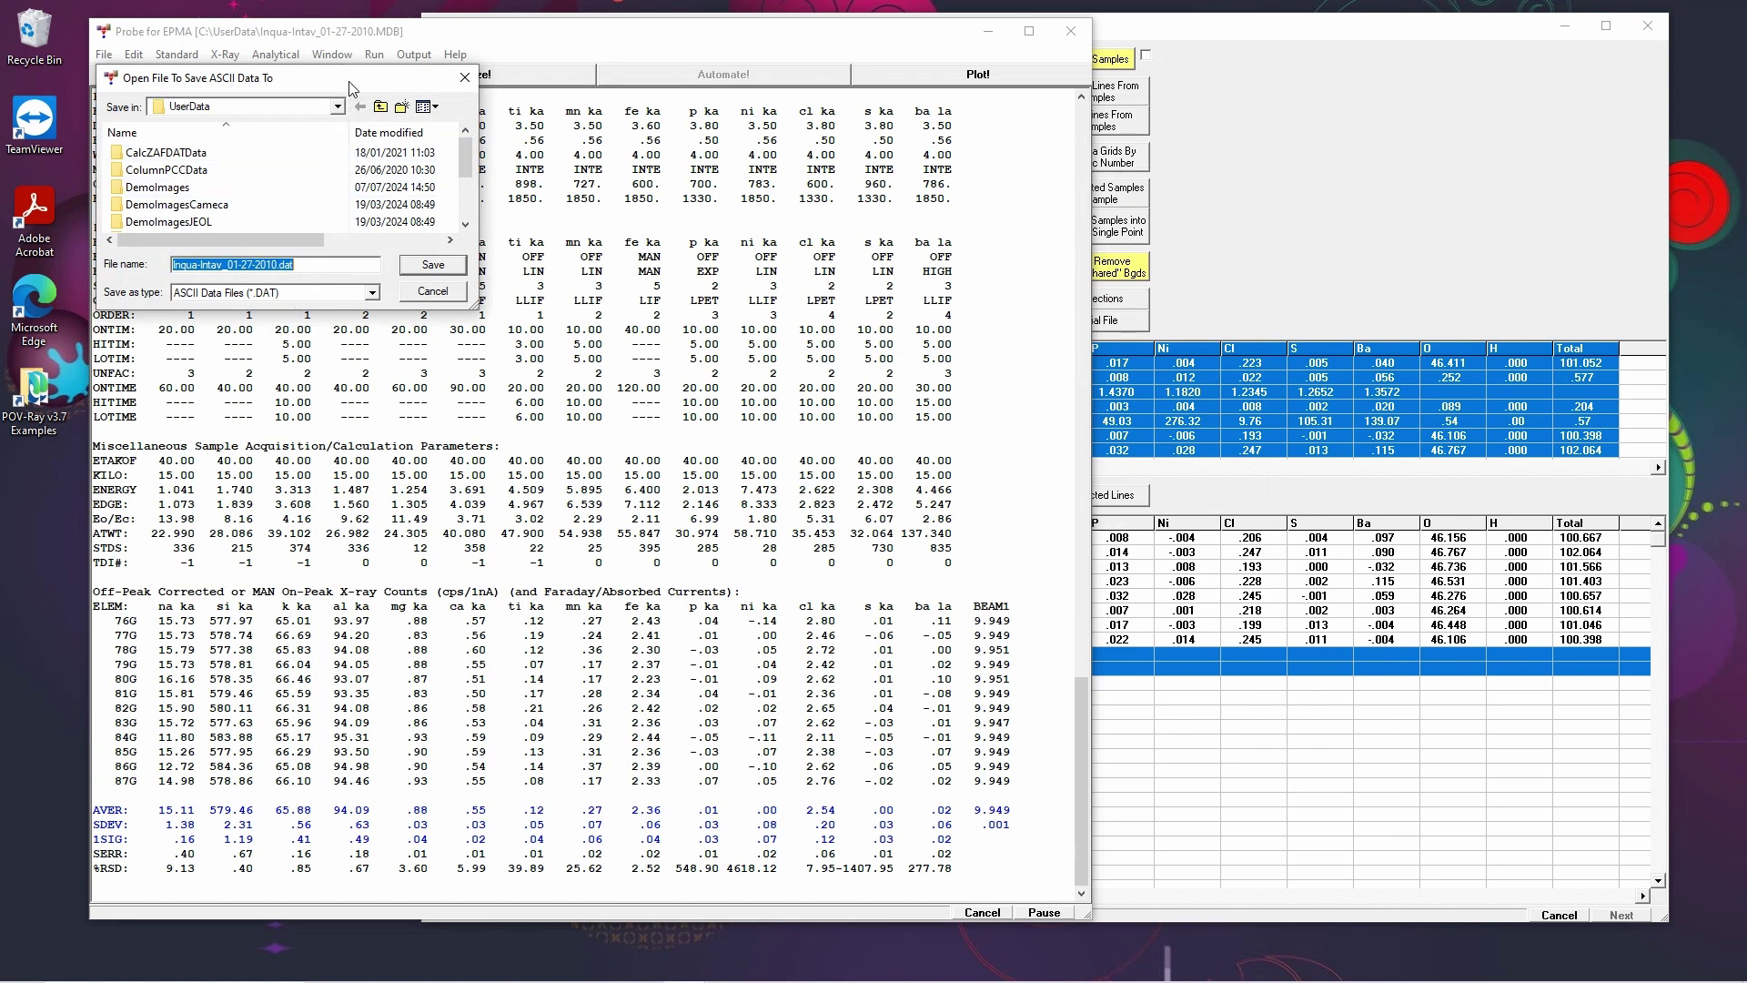
# Step: Save Inqua-Intav_01-27-2010.dat, confirm the write, and agree to send the custom output to Excel
pyautogui.moveTo(304, 80); pyautogui.dragTo(911, 193)
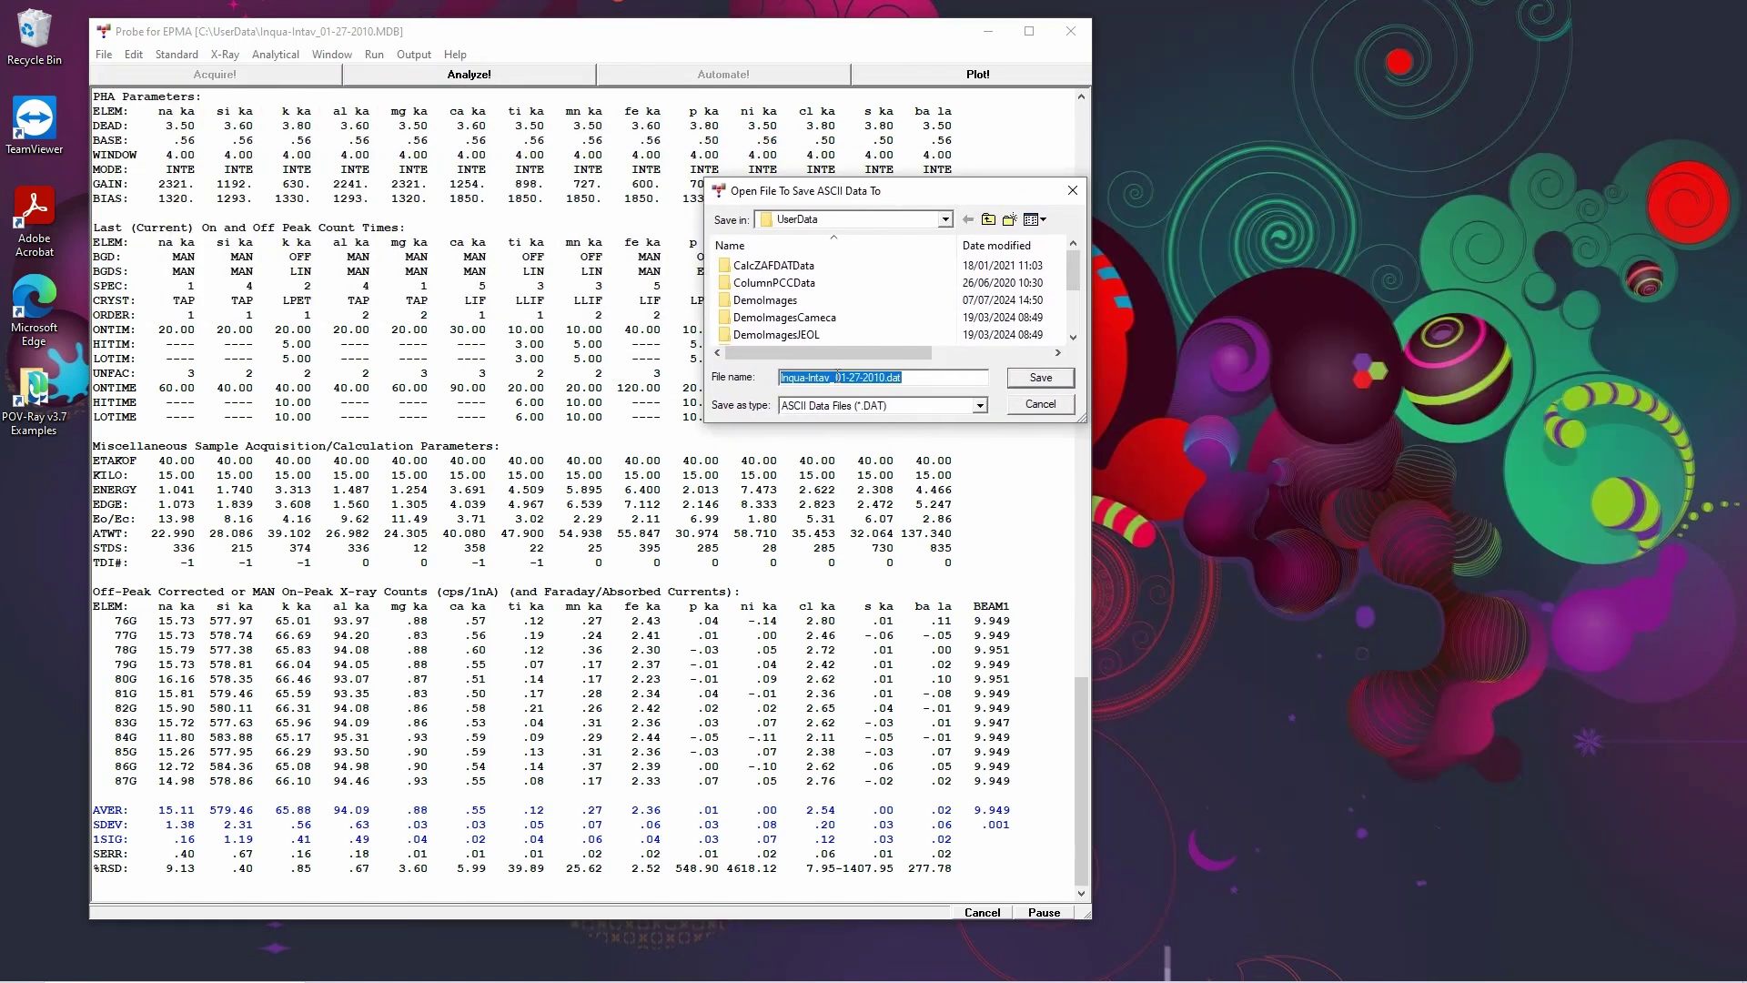
pyautogui.click(1041, 377)
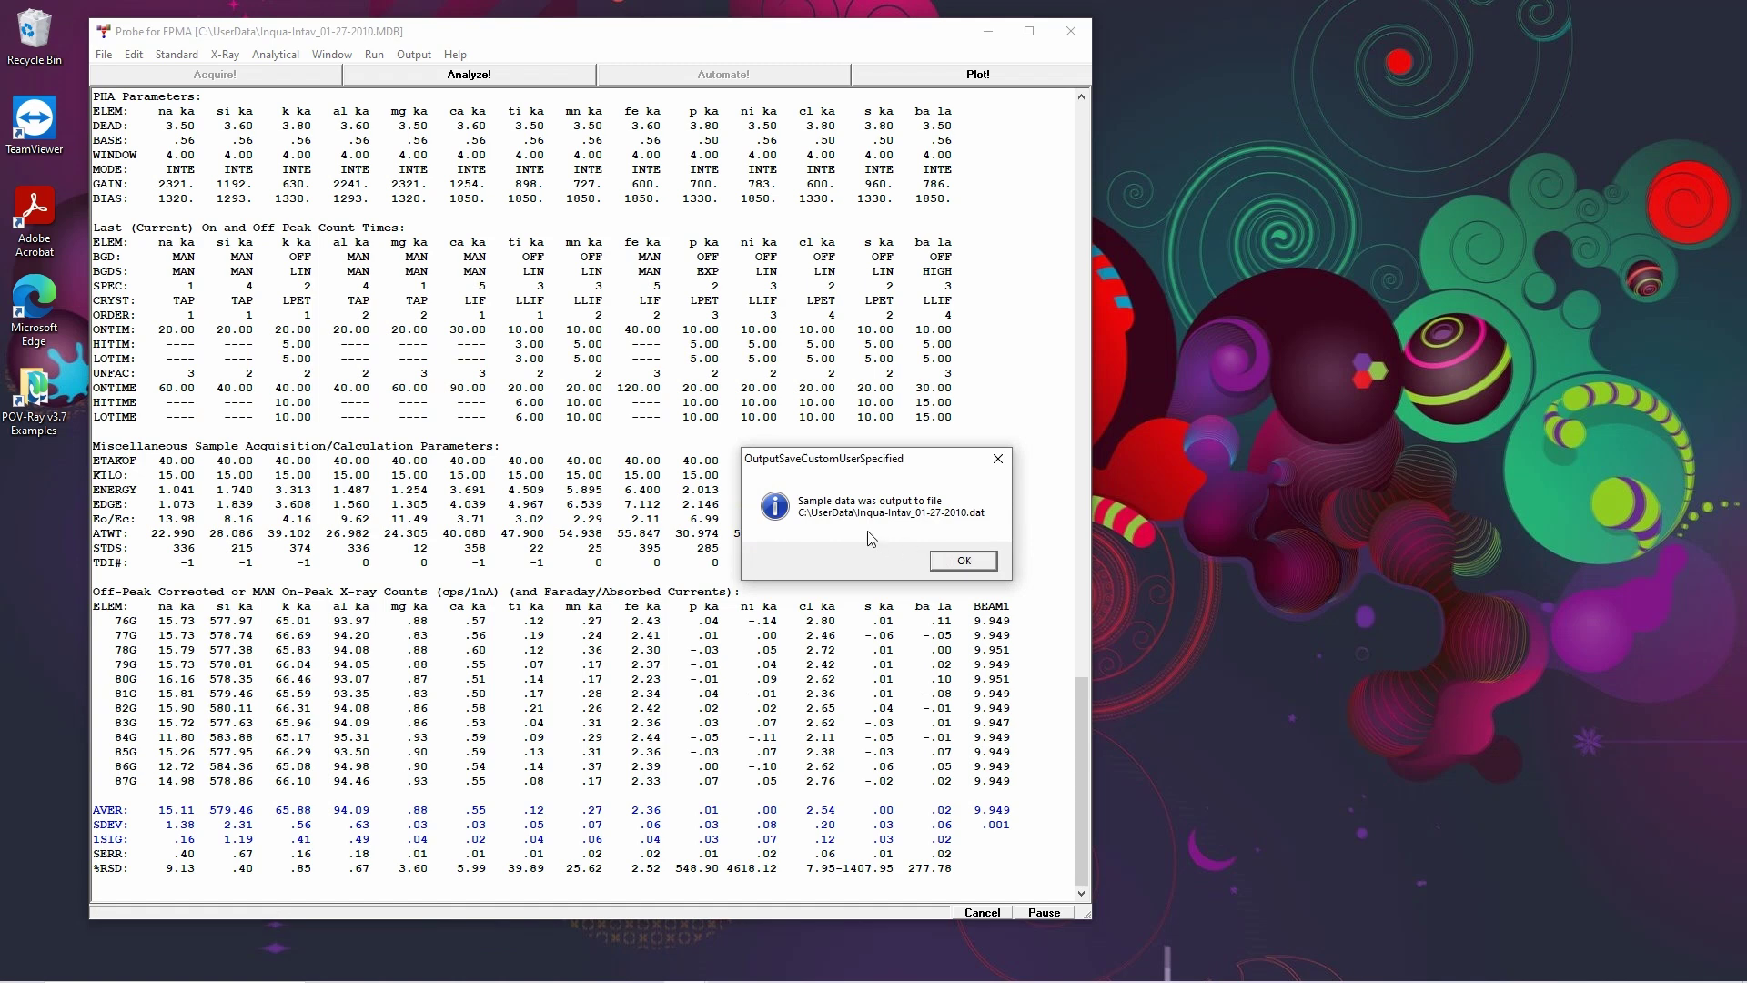
pyautogui.click(971, 563)
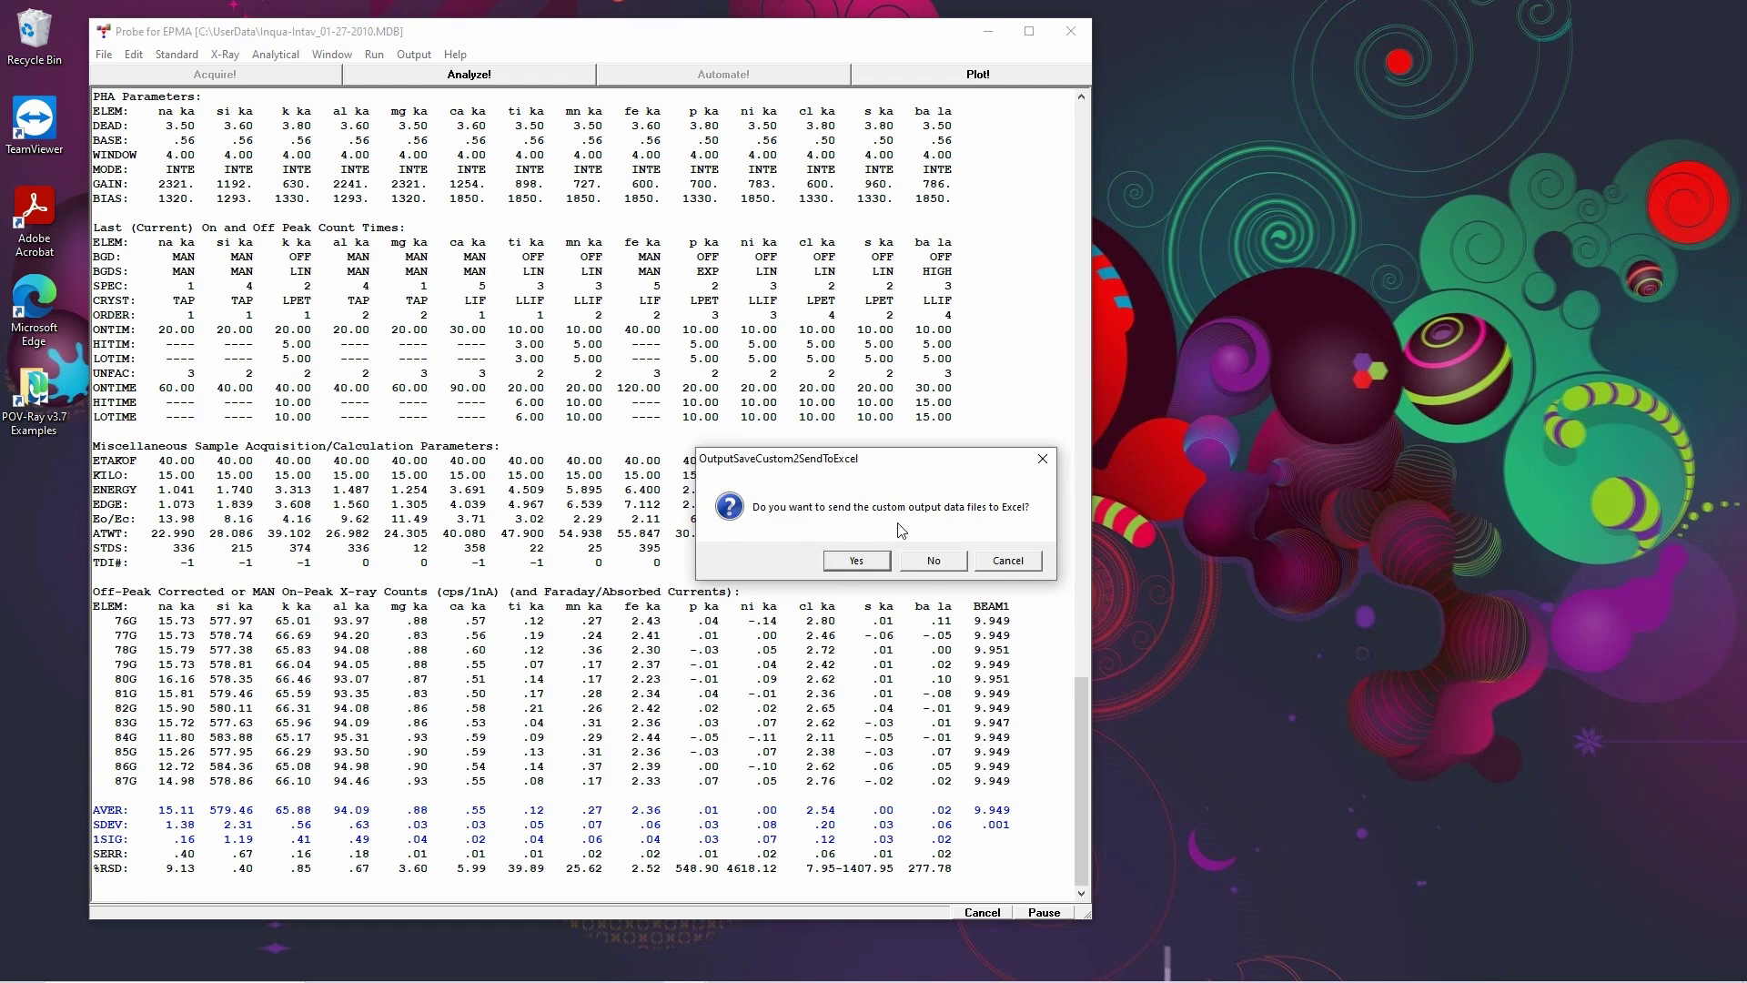
pyautogui.click(864, 567)
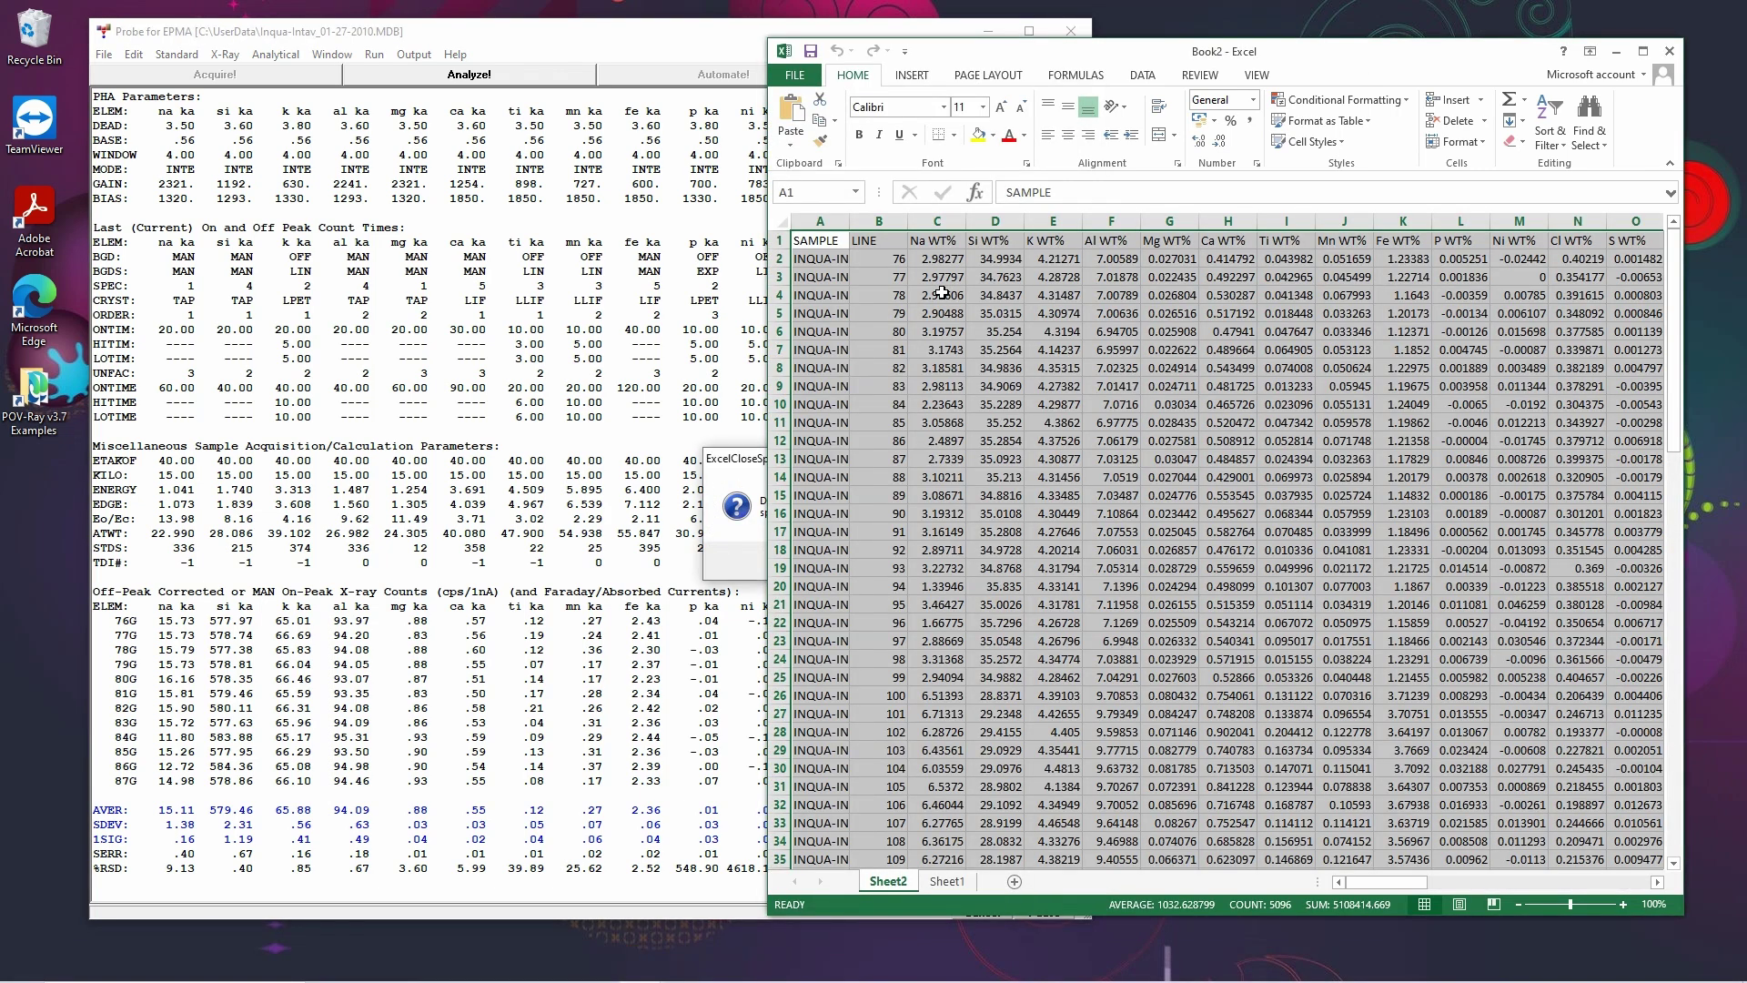
# Step: Autofit the SAMPLE column, then save Book2 as Inqua-Intav_01-27-2010.xlsx in UserData
pyautogui.doubleClick(849, 221)
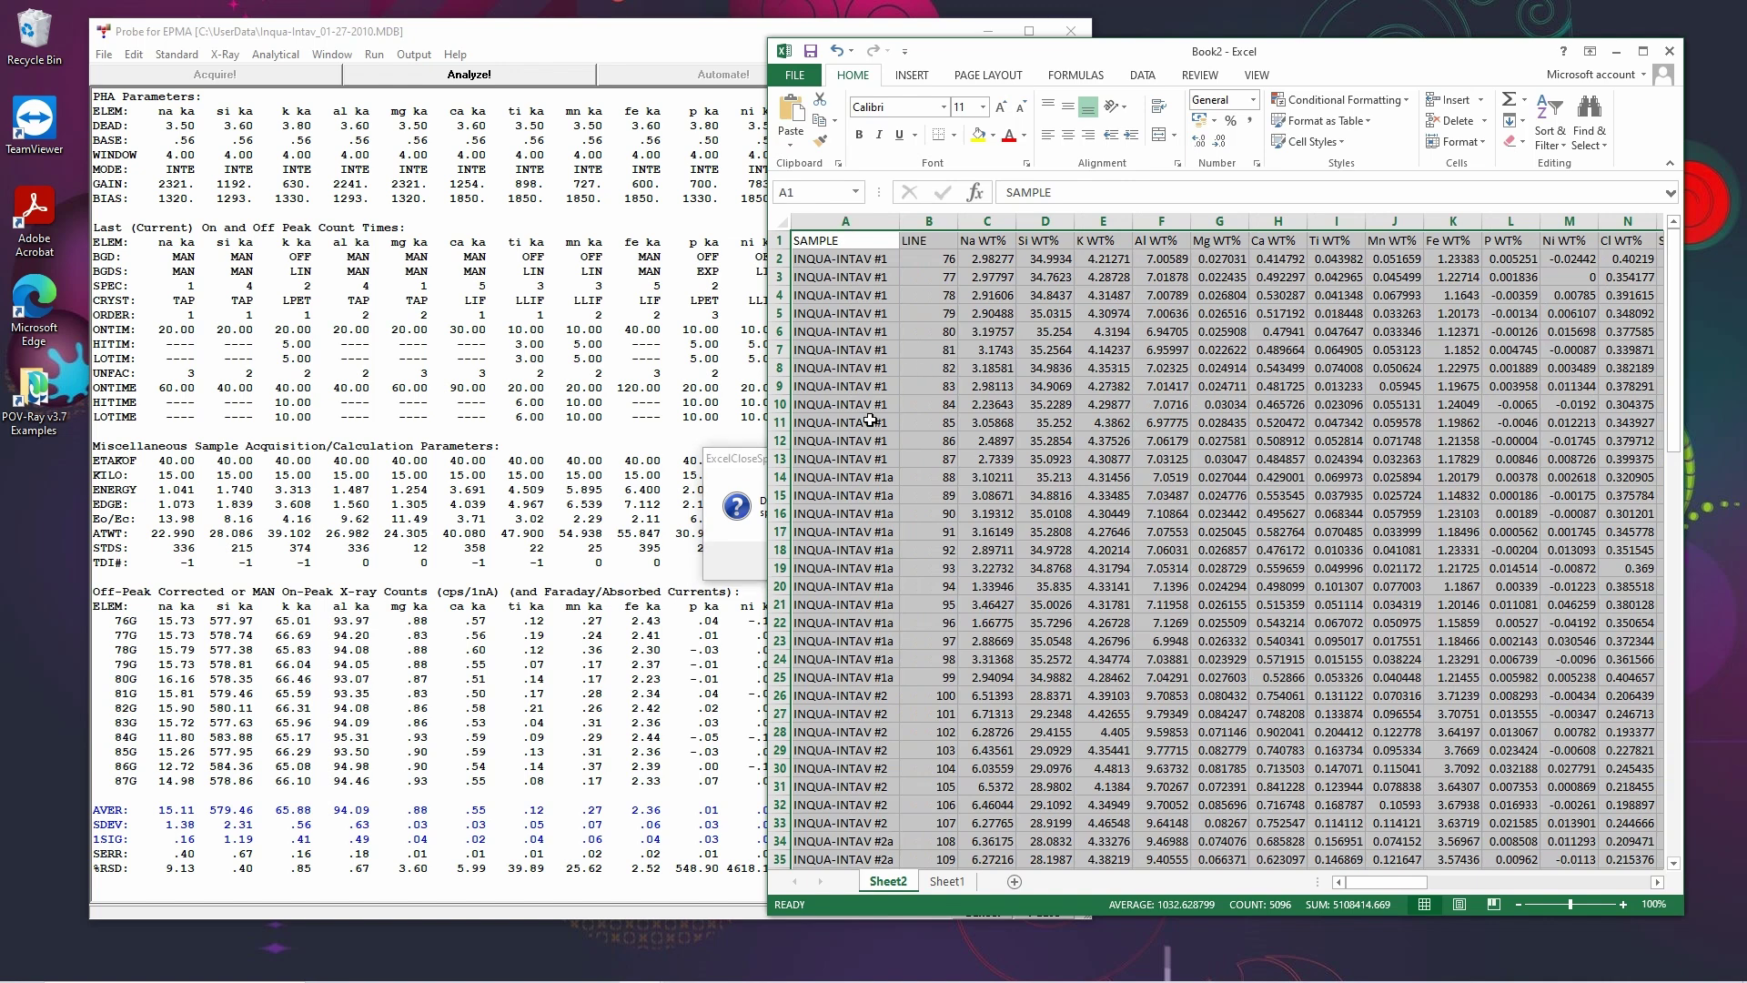
pyautogui.click(715, 485)
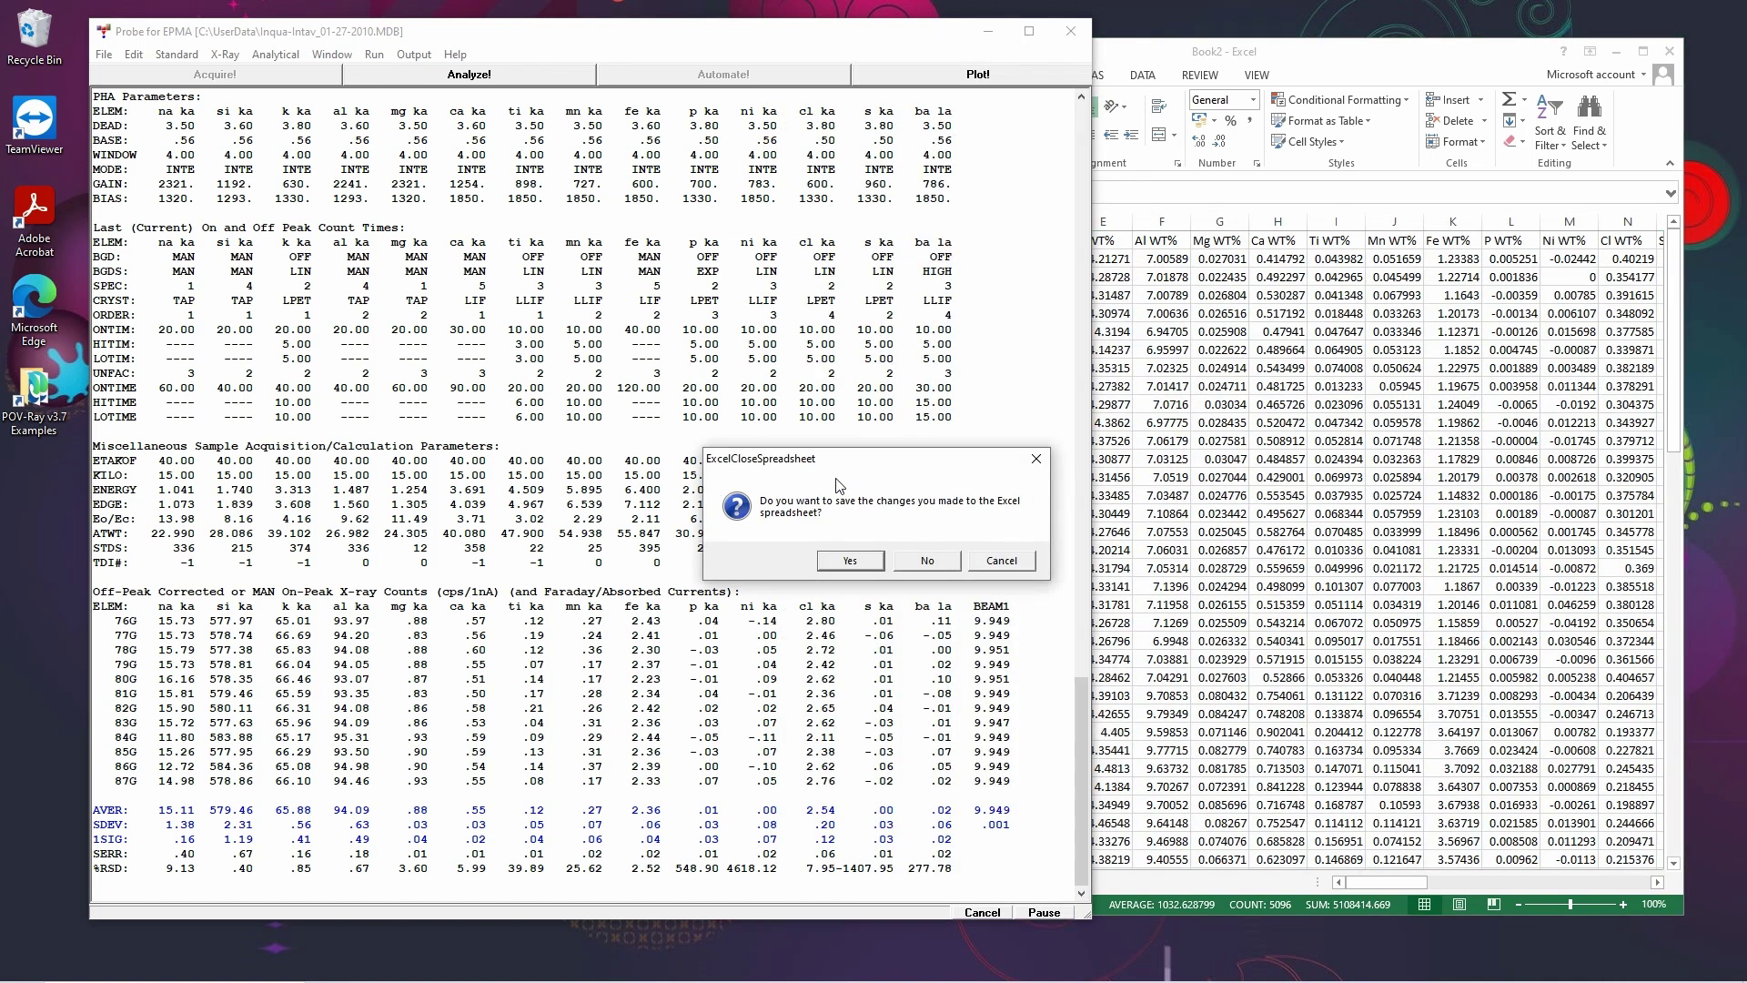
pyautogui.click(850, 560)
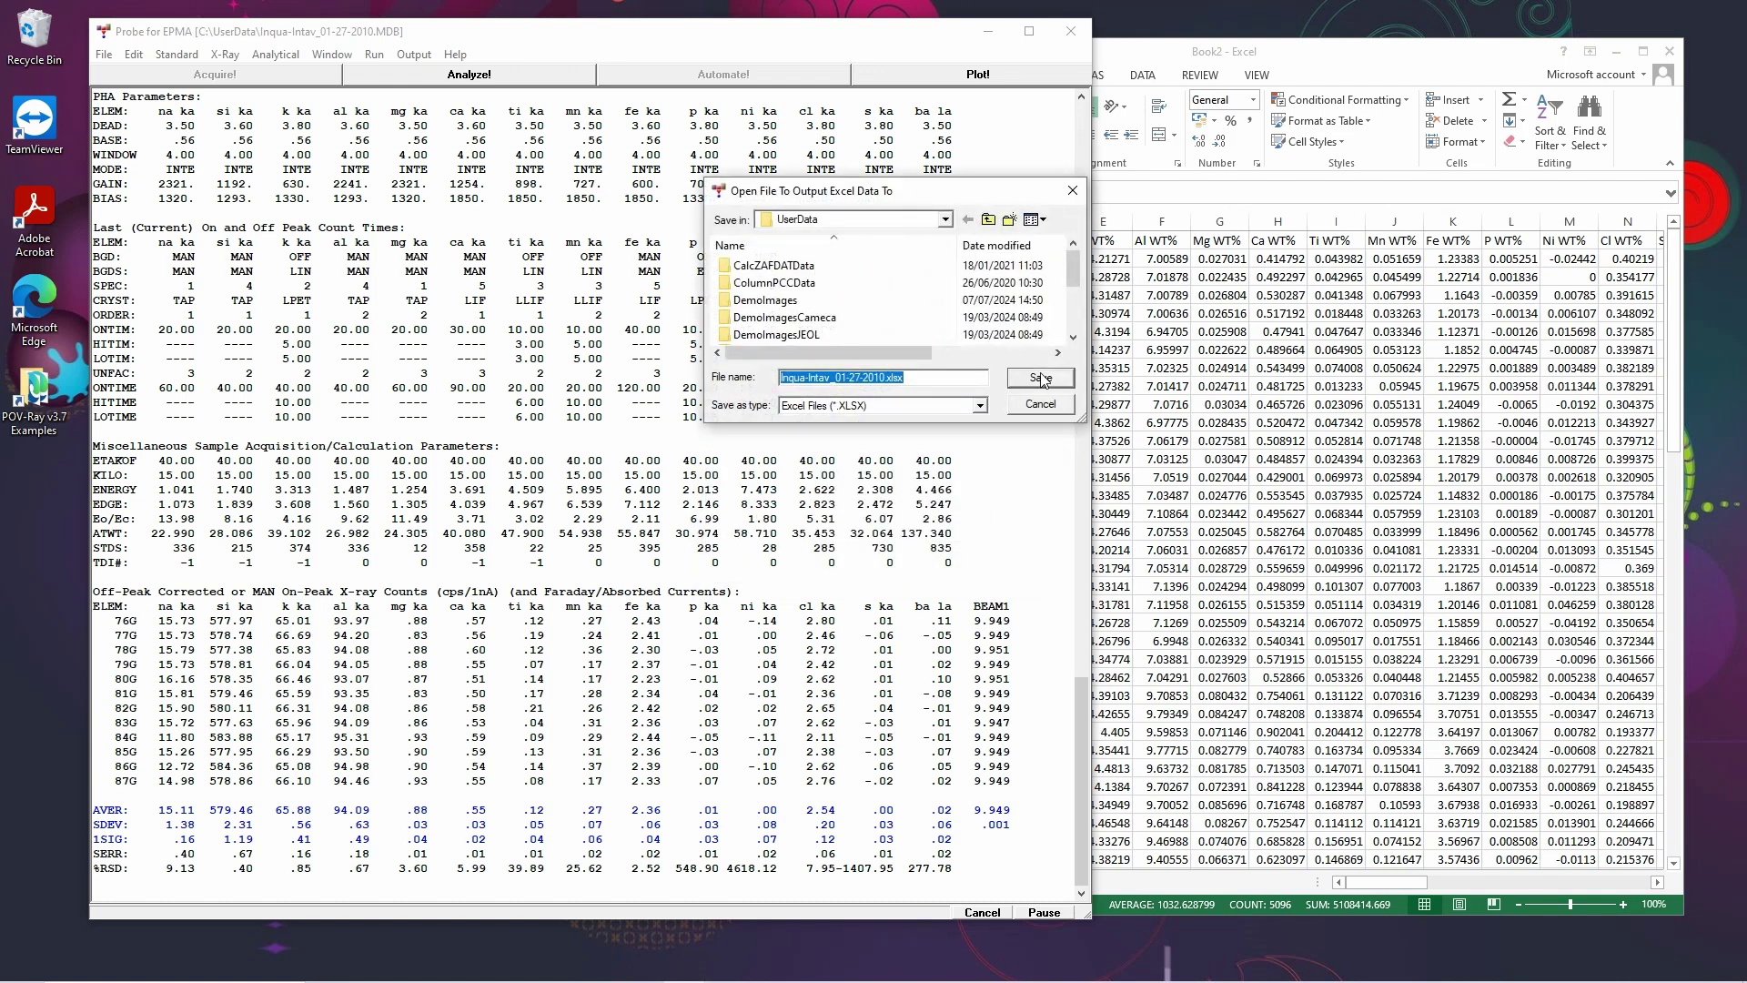
pyautogui.click(1041, 379)
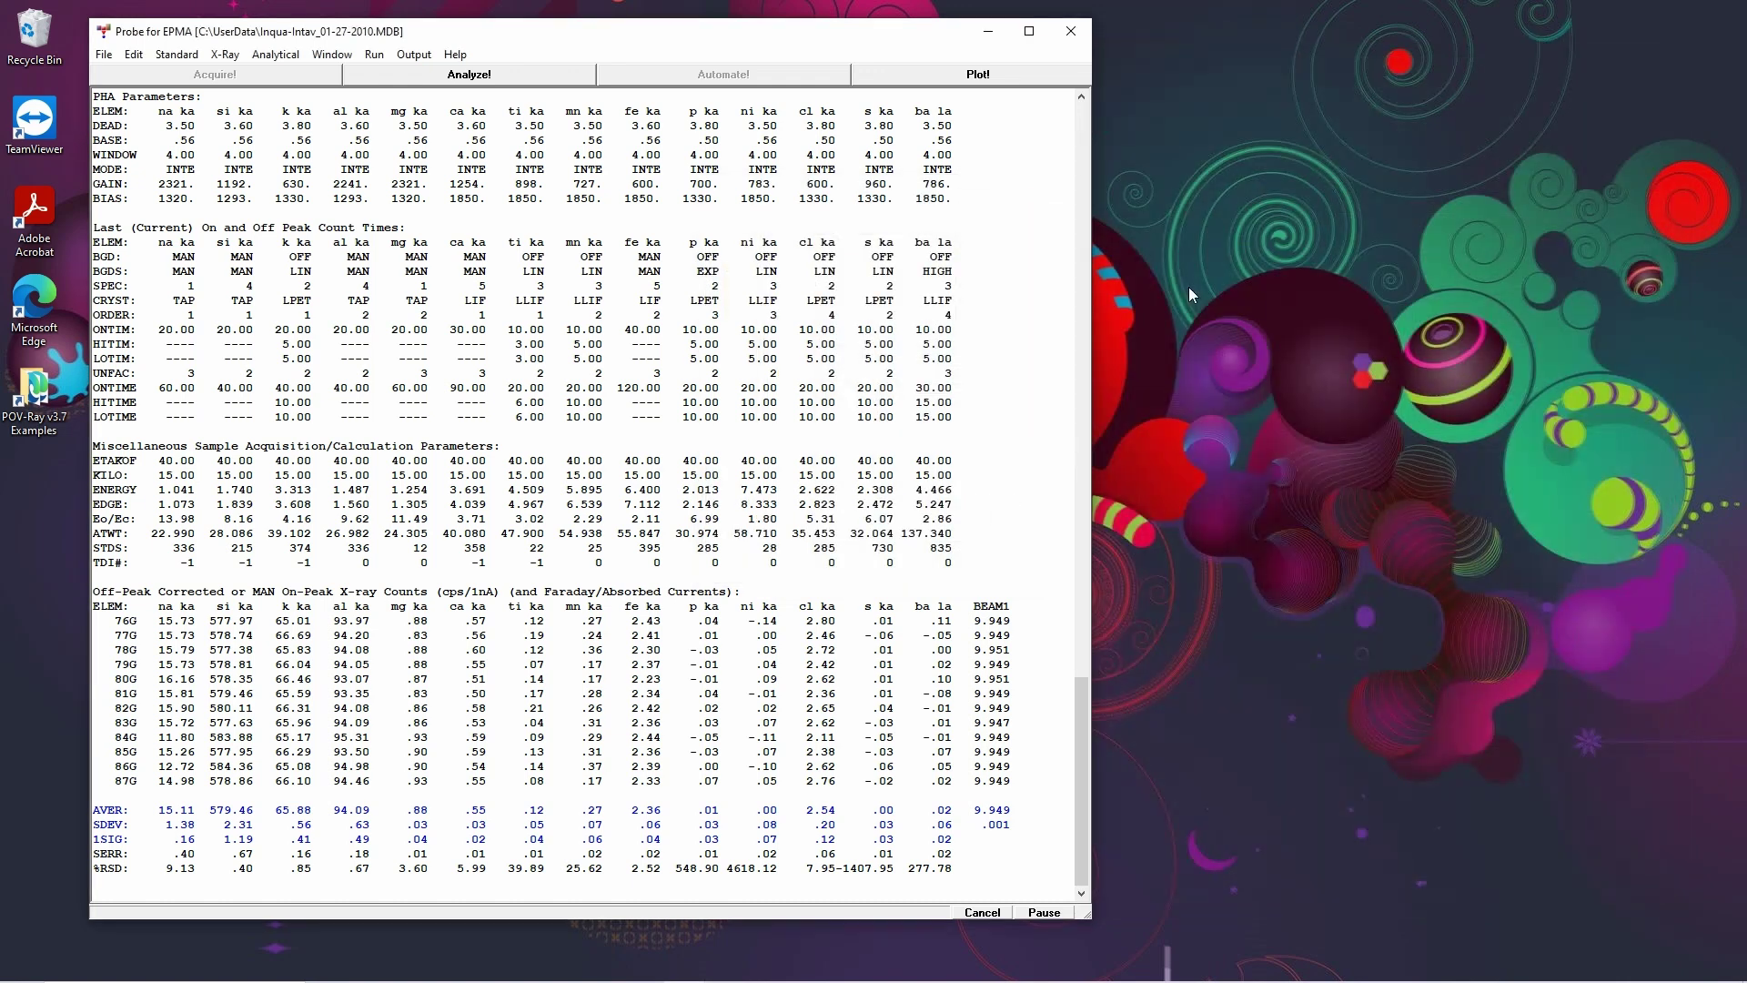
pyautogui.moveTo(457, 978)
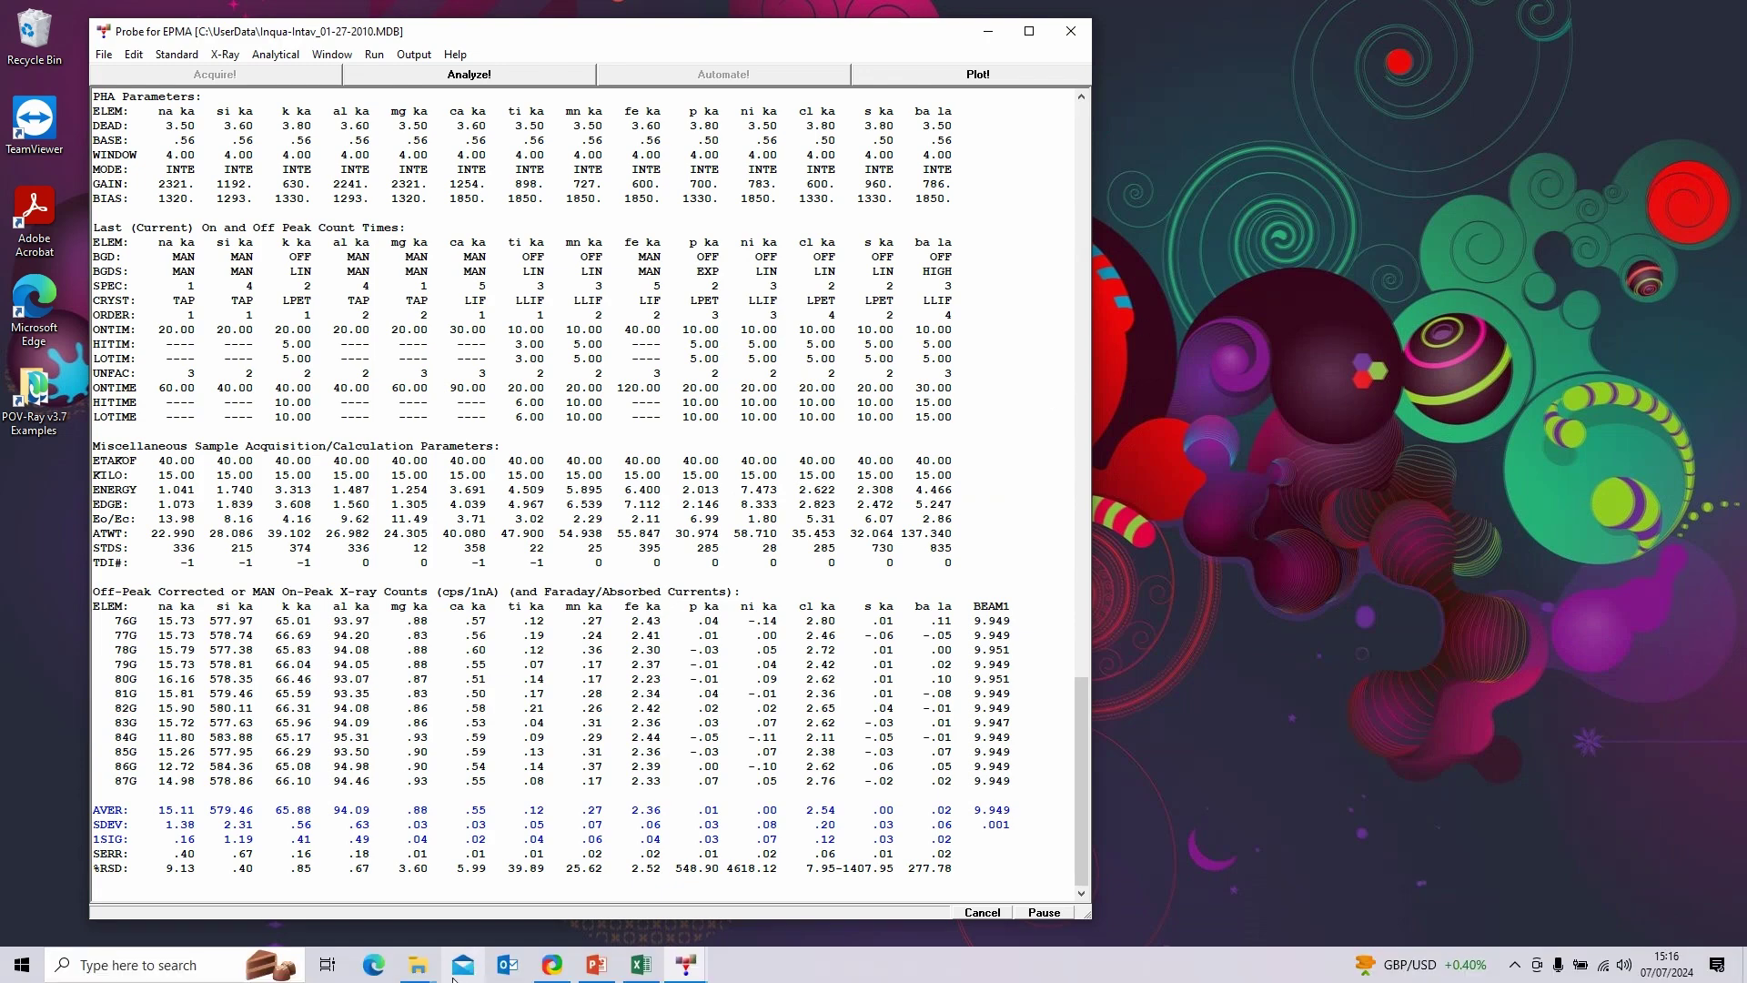
# Step: Browse to C:\UserData, sort by Date modified, and select Inqua-Intav_01-27-2010.xlsx
pyautogui.middleClick(419, 966)
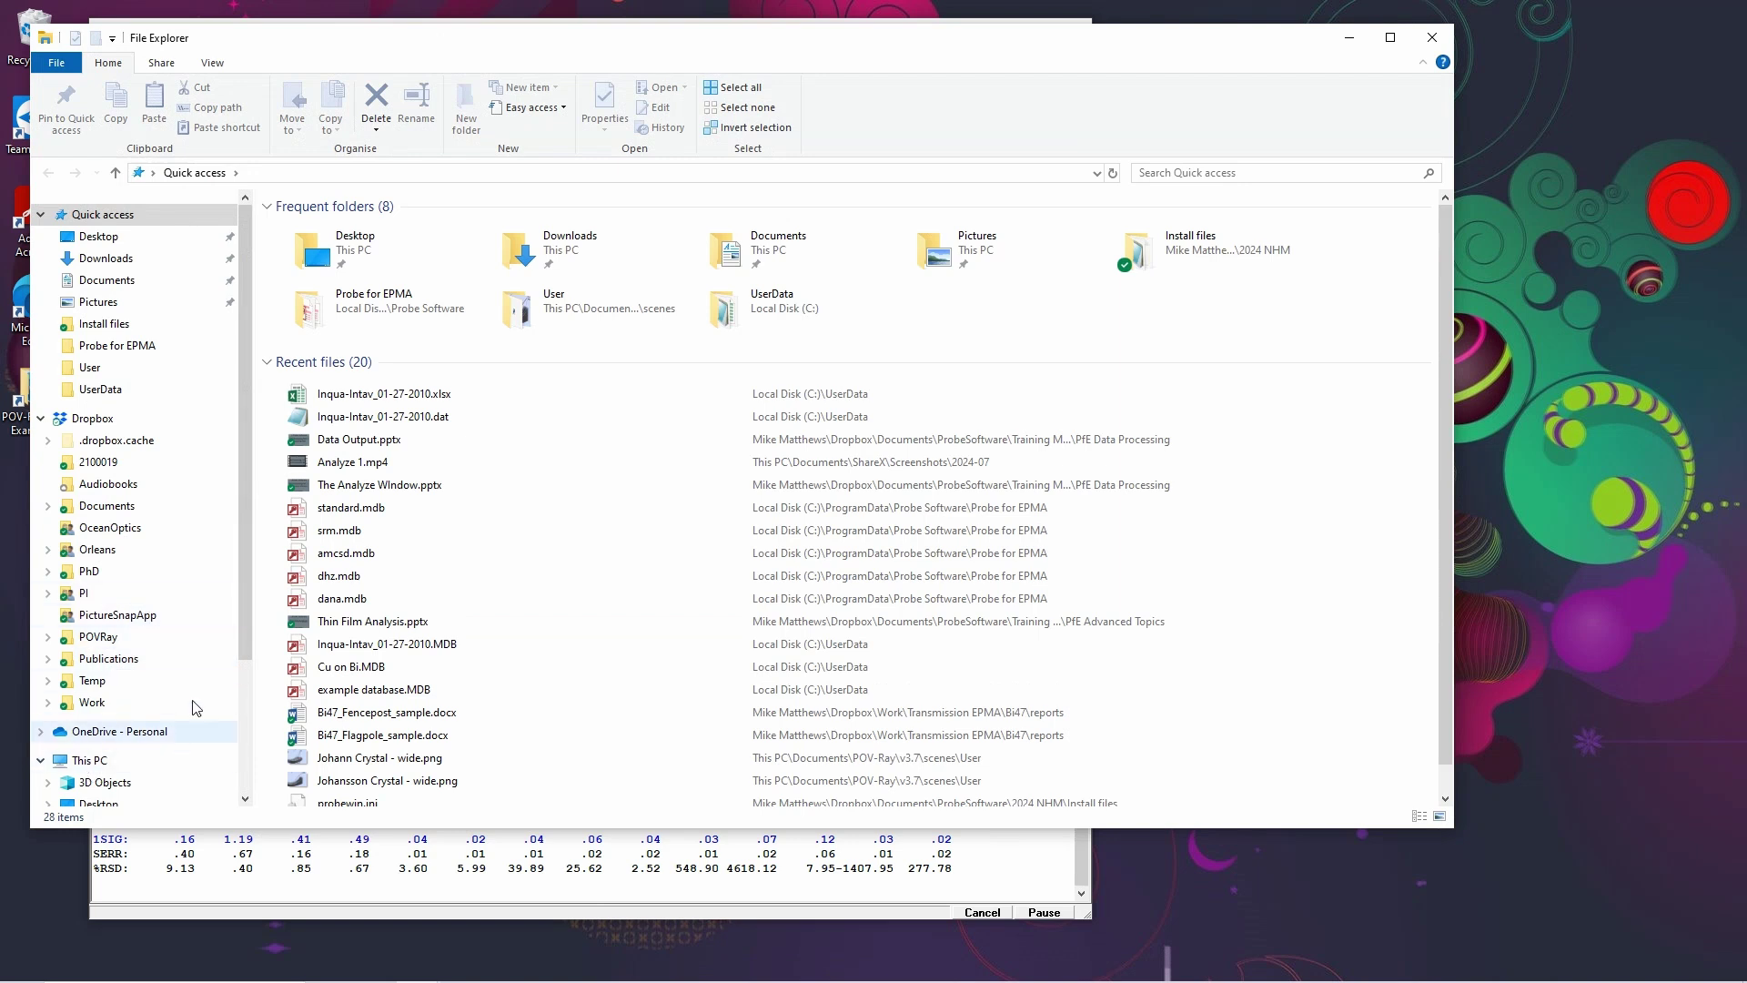
pyautogui.moveTo(242, 648); pyautogui.dragTo(242, 800)
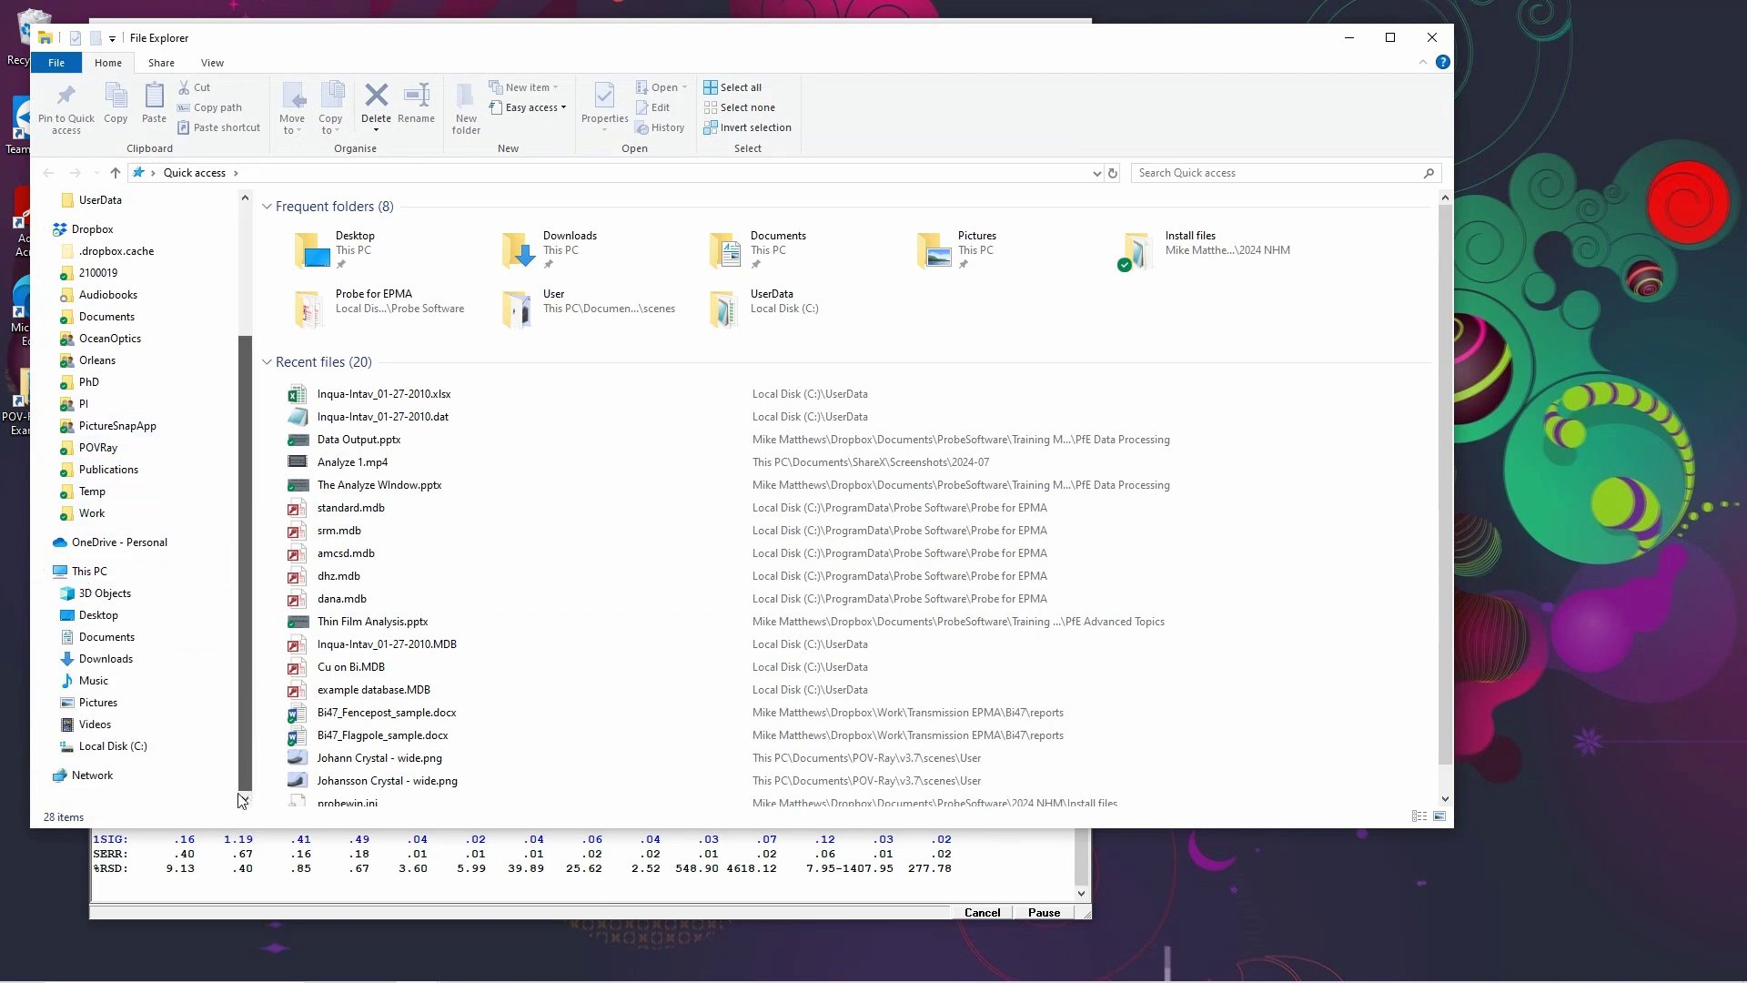
pyautogui.click(48, 745)
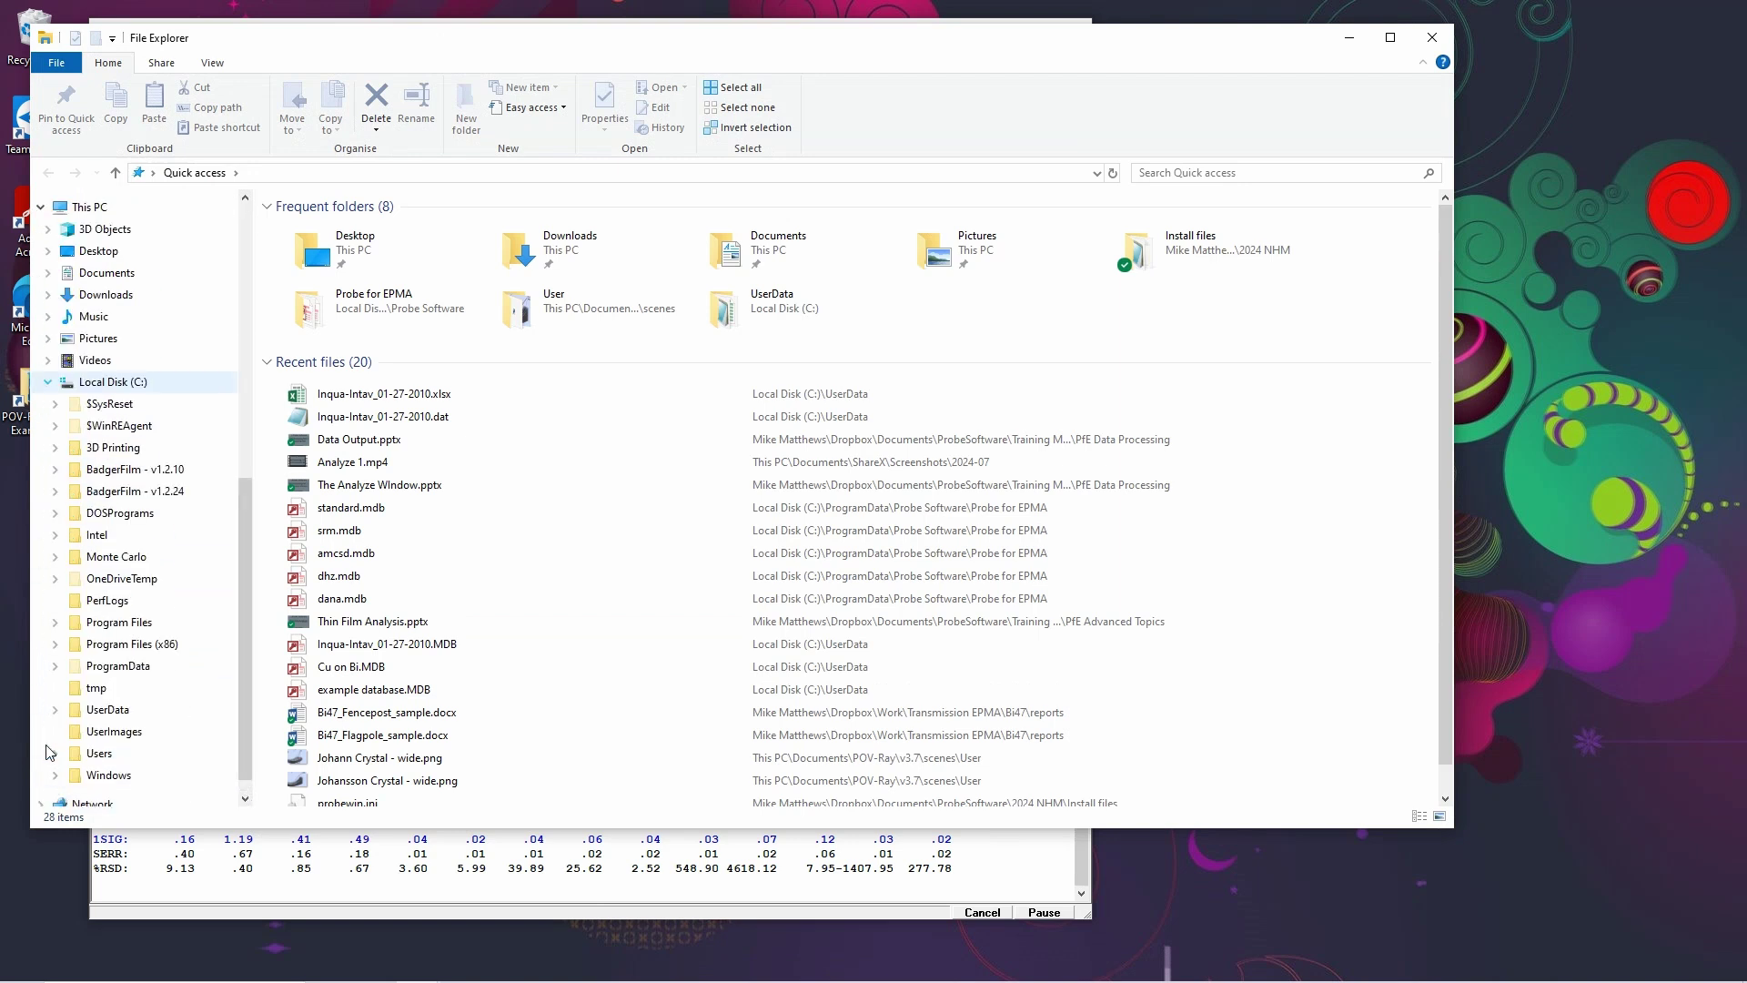
pyautogui.click(102, 711)
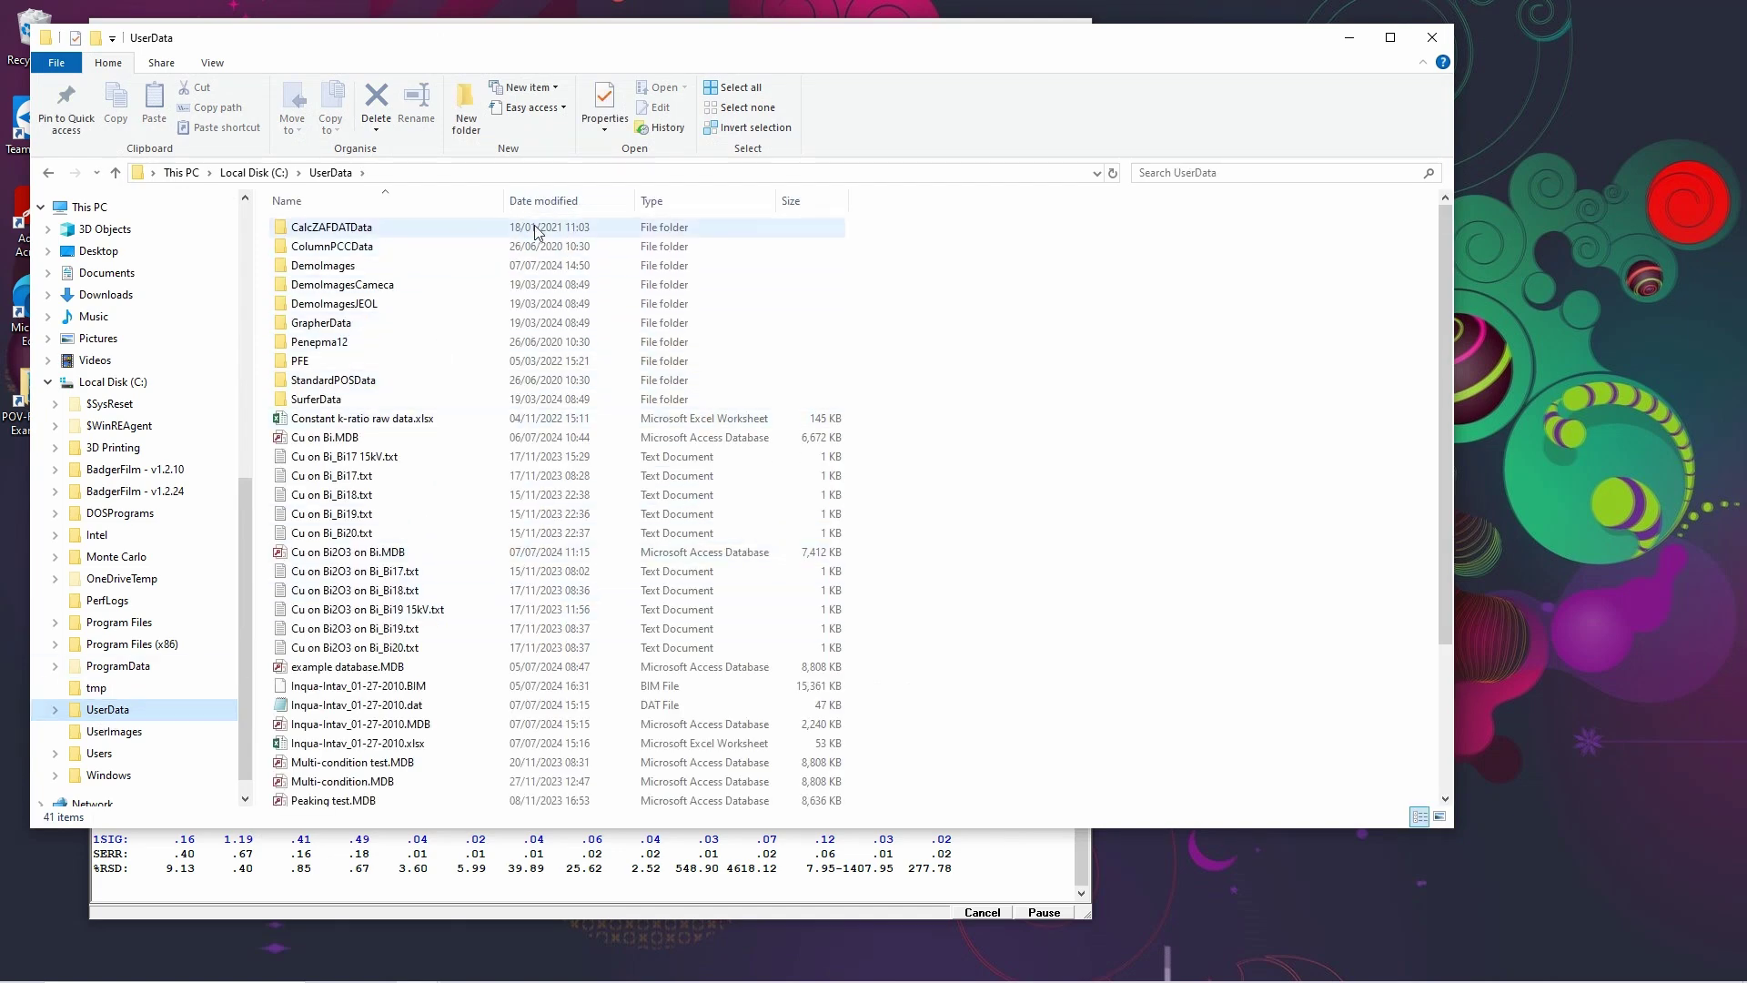
pyautogui.click(553, 203)
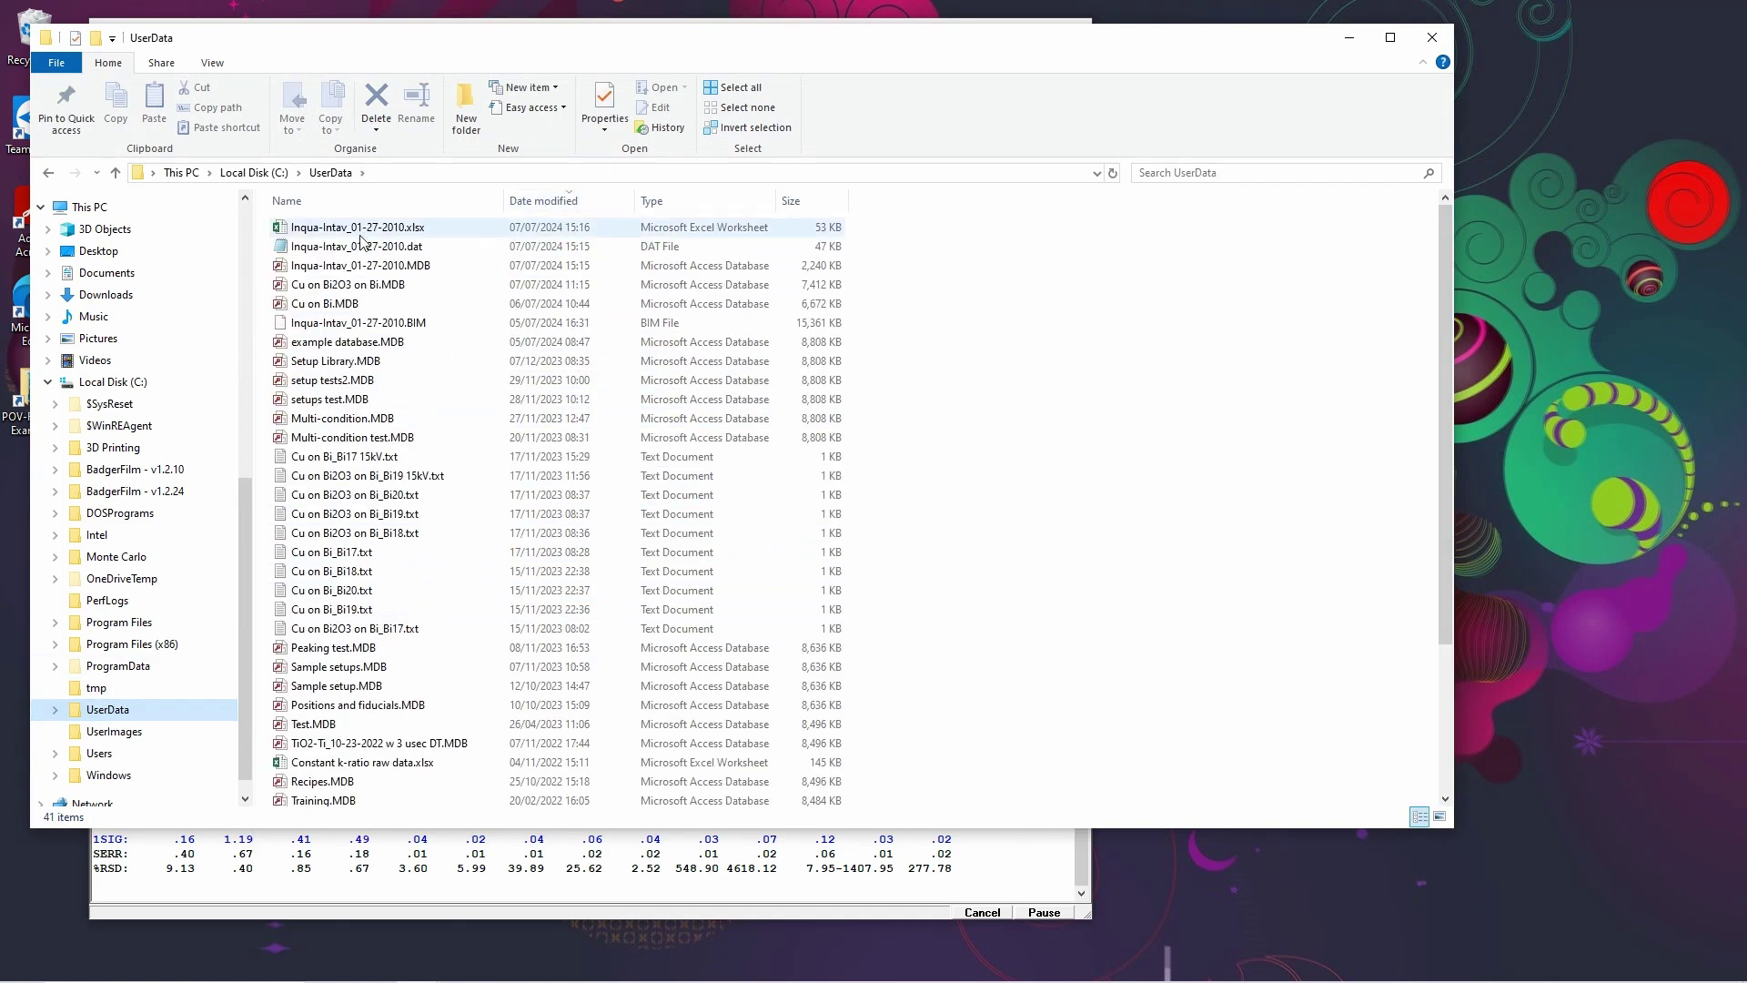
pyautogui.click(292, 230)
# Step: Open Inqua-Intav_01-27-2010.xlsx in a maximized Excel window and select cell A2
pyautogui.doubleClick(292, 229)
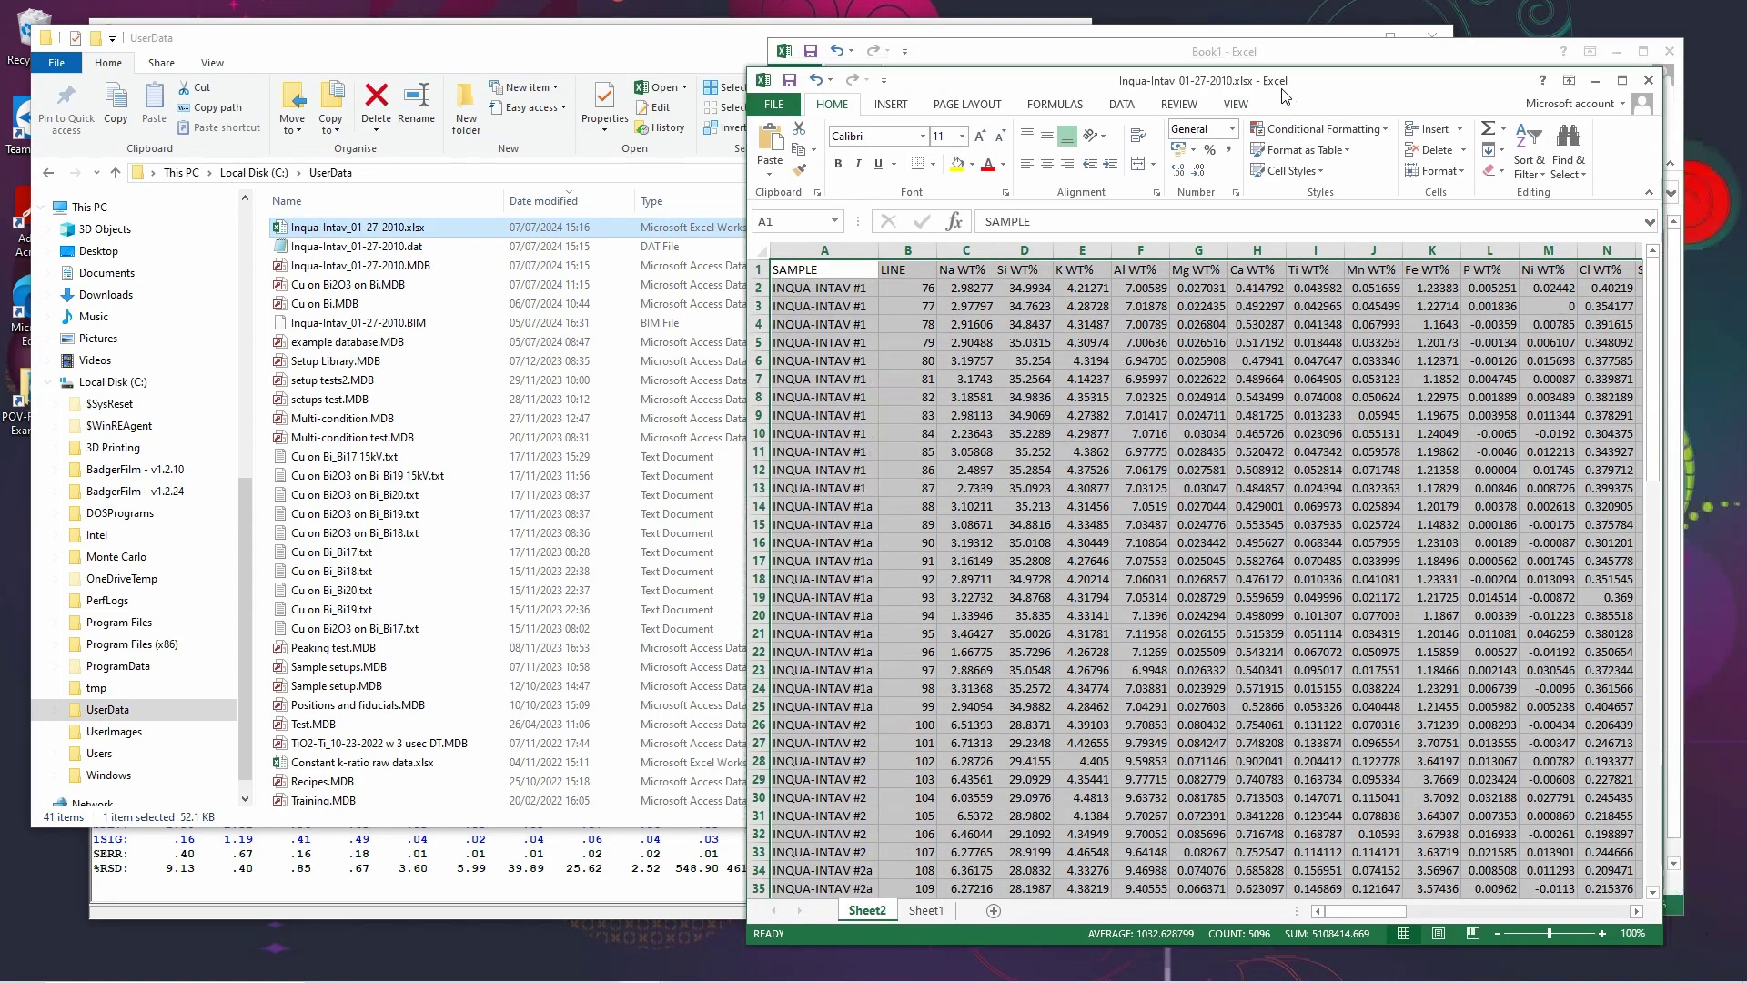
pyautogui.moveTo(1284, 91); pyautogui.dragTo(905, 51)
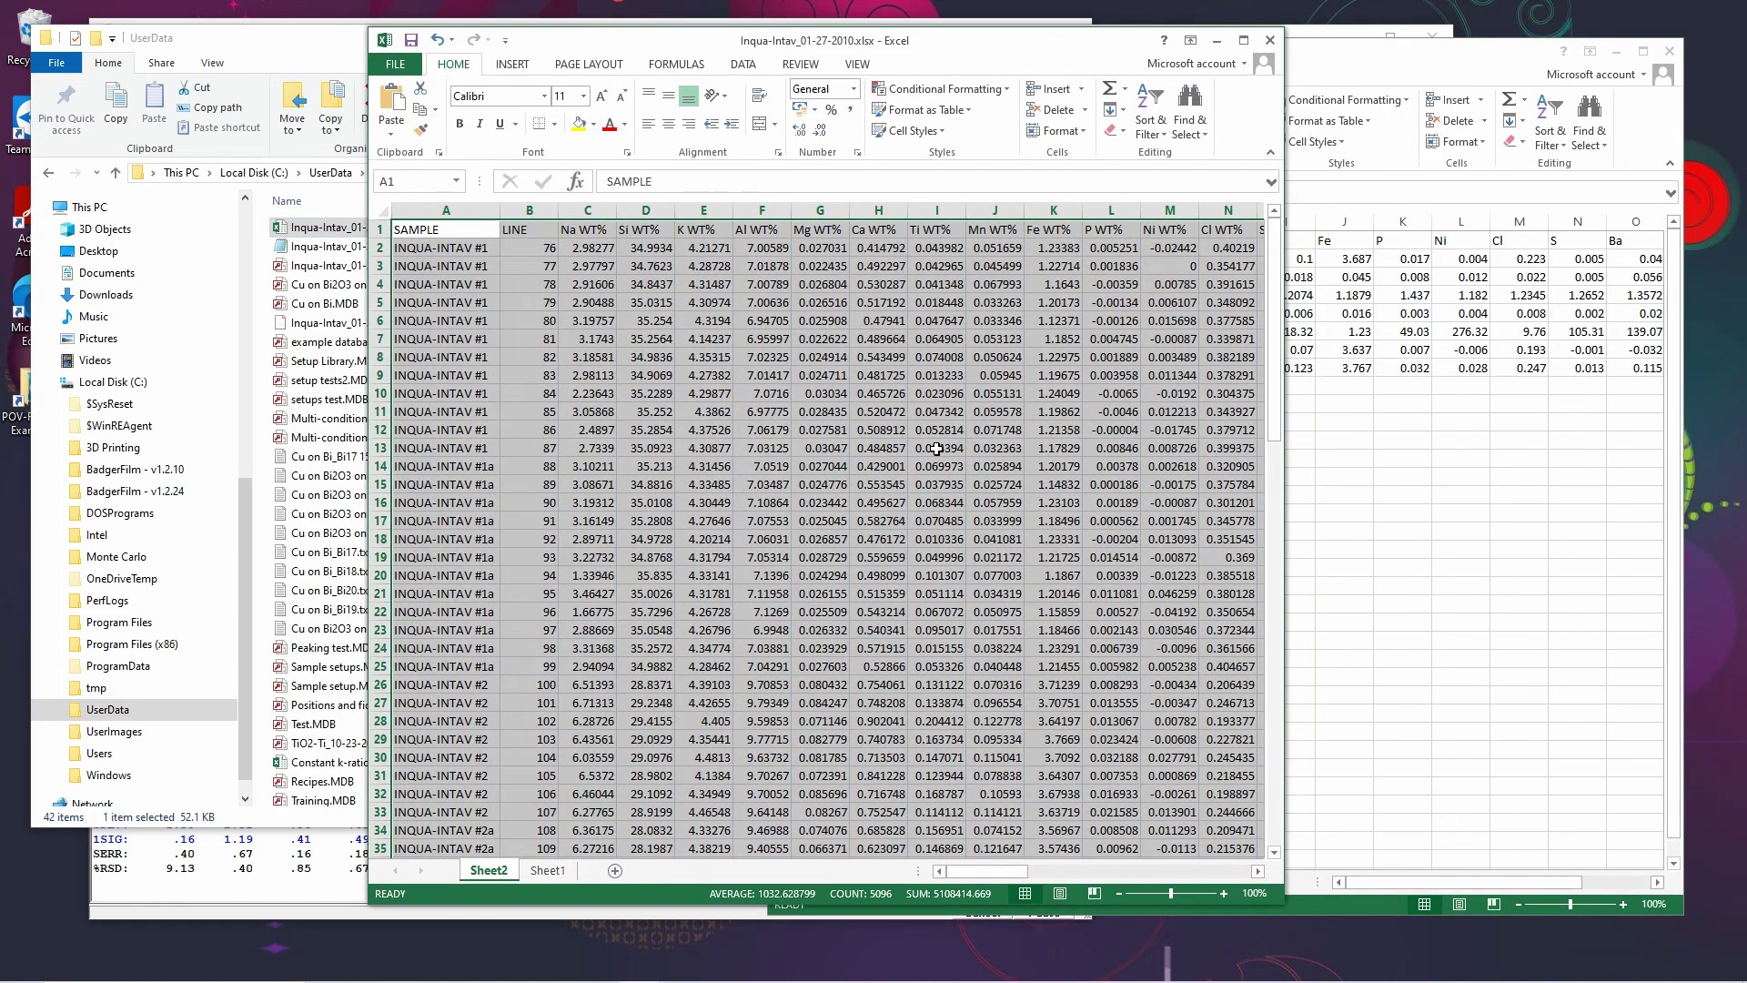
pyautogui.click(1243, 40)
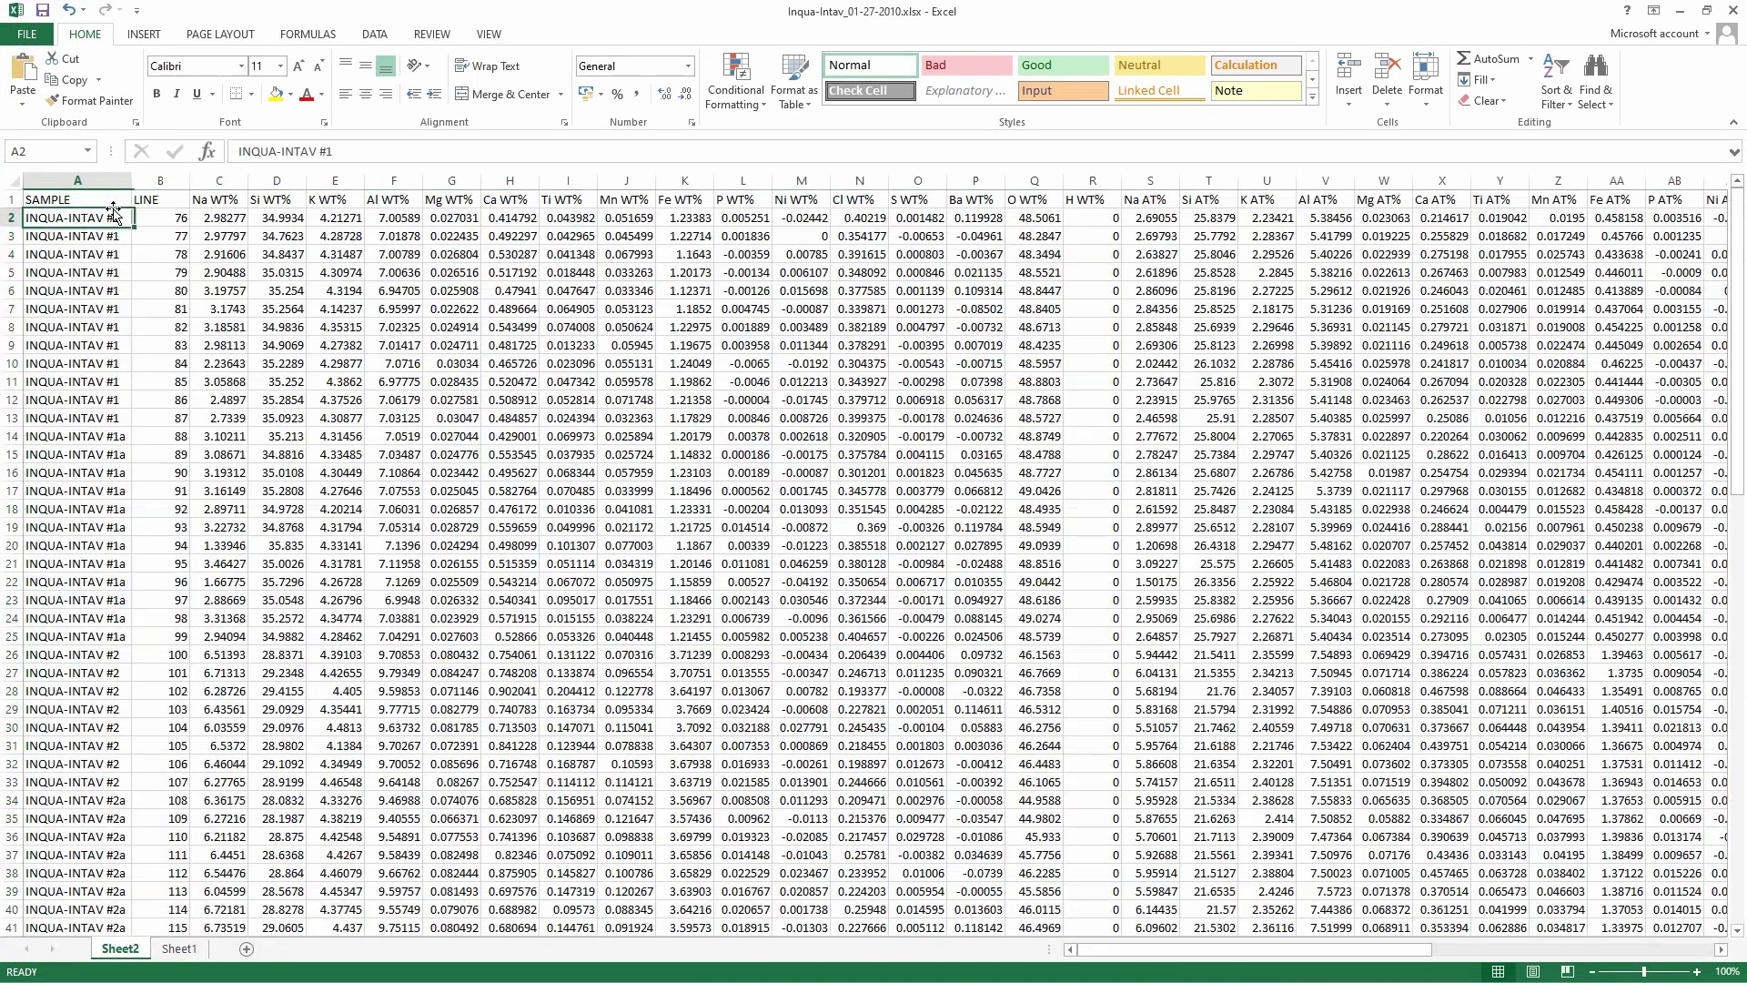
pyautogui.click(117, 218)
# Step: Scroll across the wt% and at% columns, then minimize Excel
pyautogui.moveTo(1197, 959); pyautogui.dragTo(1453, 956)
pyautogui.moveTo(1484, 956); pyautogui.dragTo(1174, 965)
pyautogui.click(1707, 10)
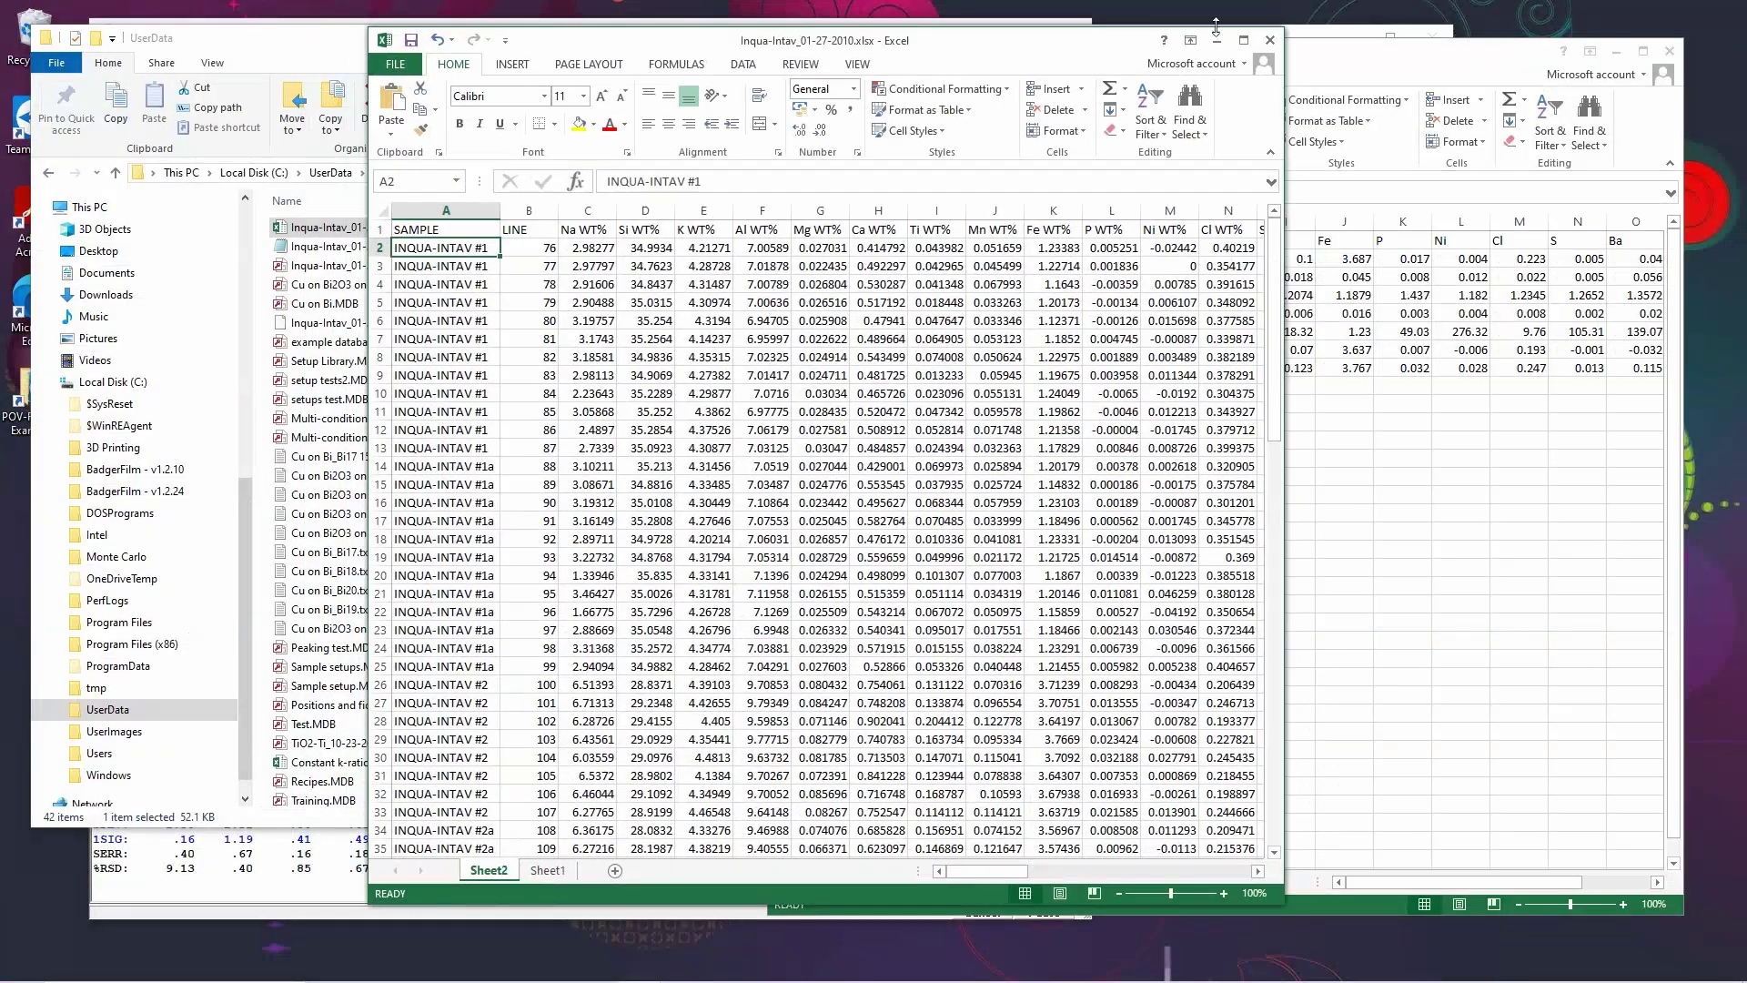
pyautogui.click(1217, 40)
pyautogui.click(631, 80)
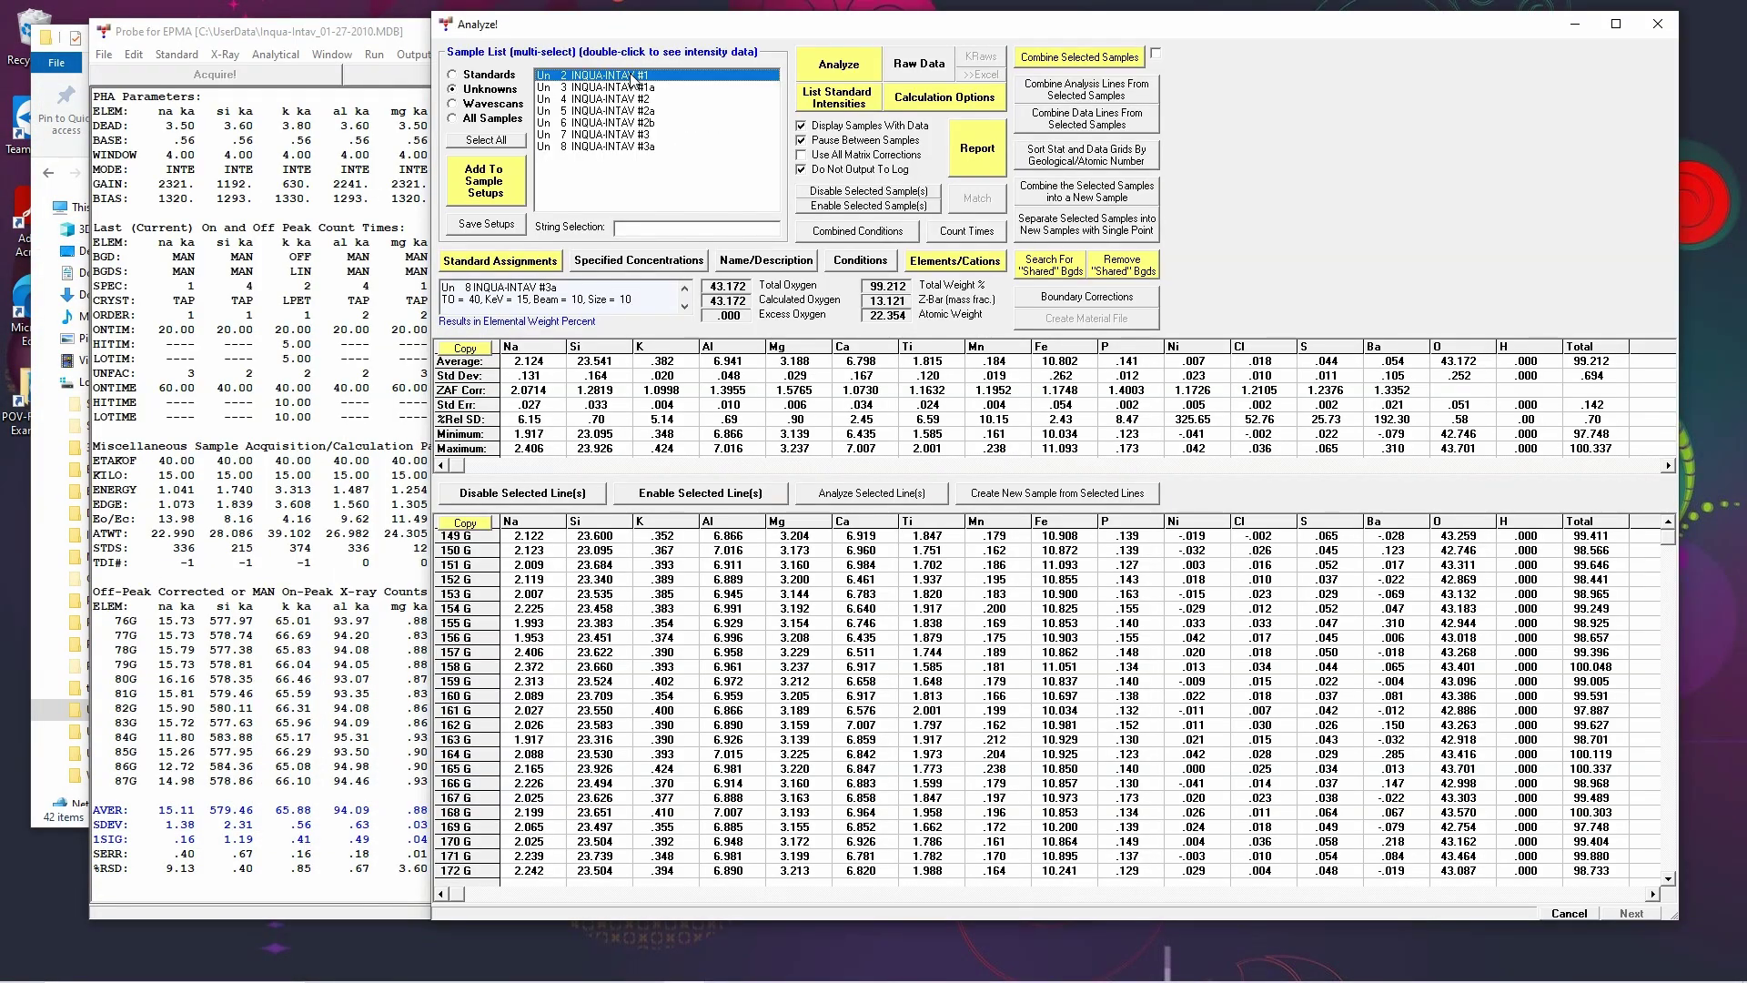